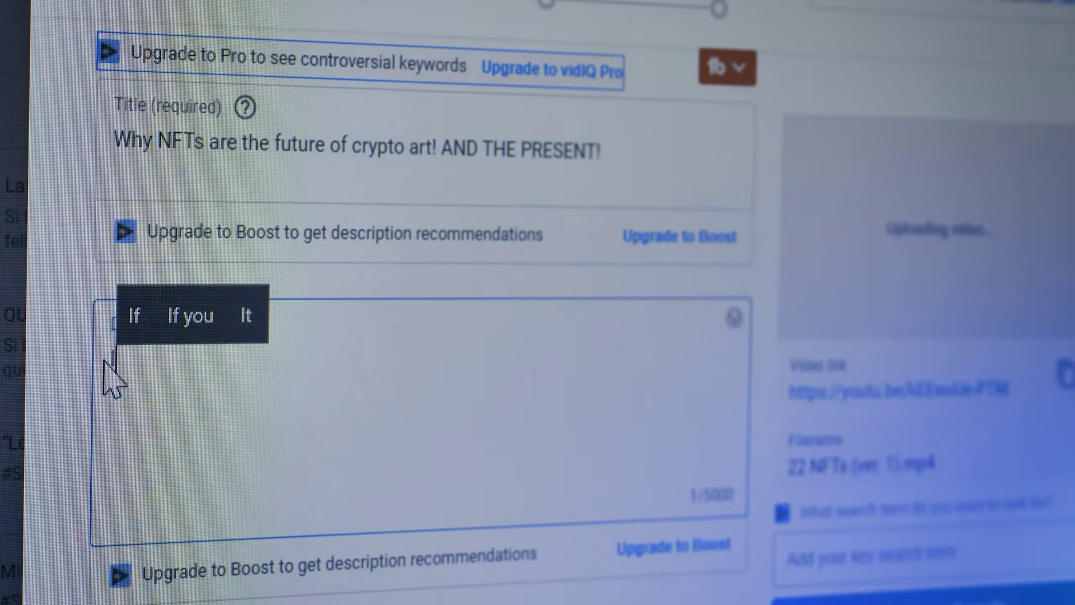
Open the Export page for the Recording sequence and name the output file Final Product
type("n t")
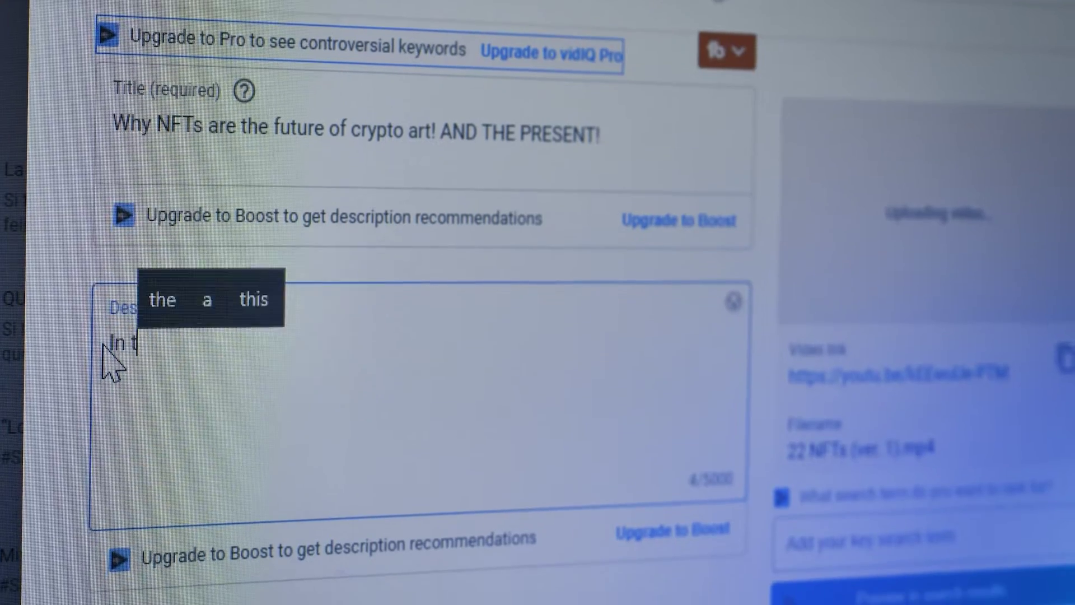
type("his youtube vi")
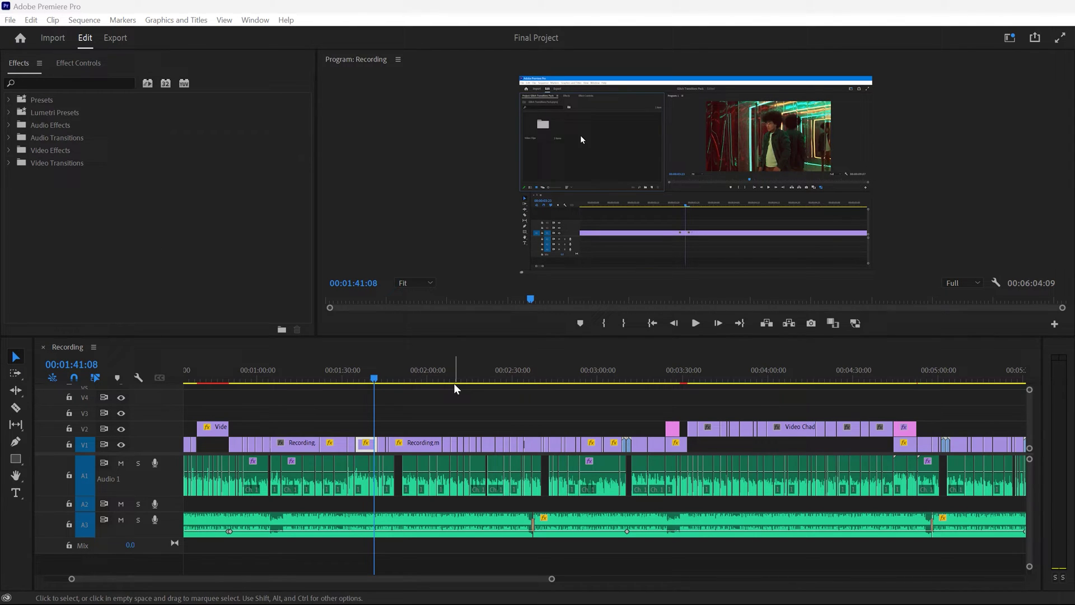
left_click(115, 37)
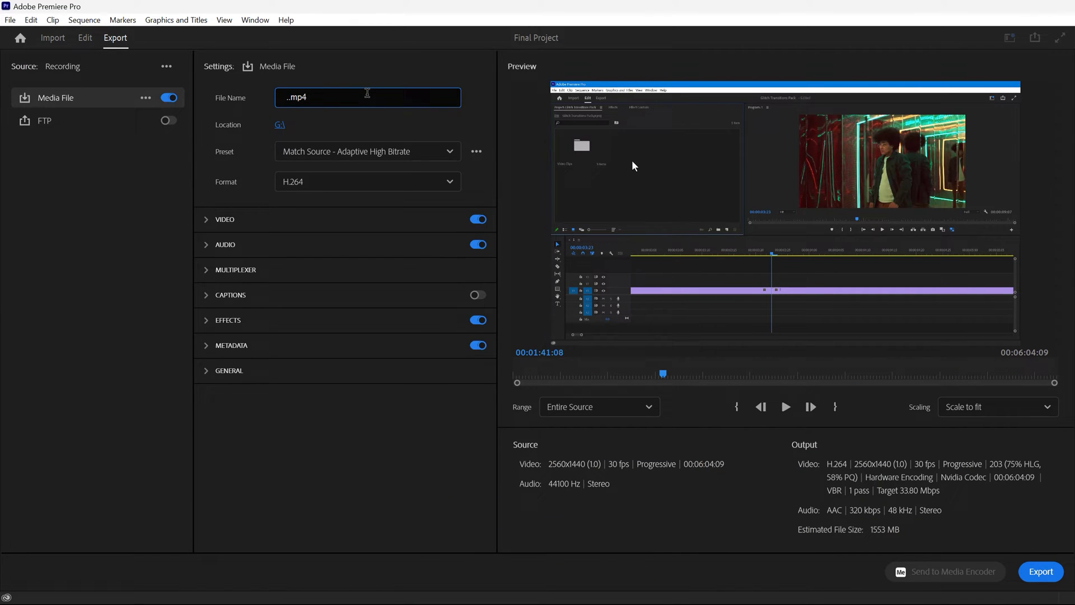
type("Final Product")
Keep the H.264 format and the Match Source - Adaptive High Bitrate preset
left_click(440, 187)
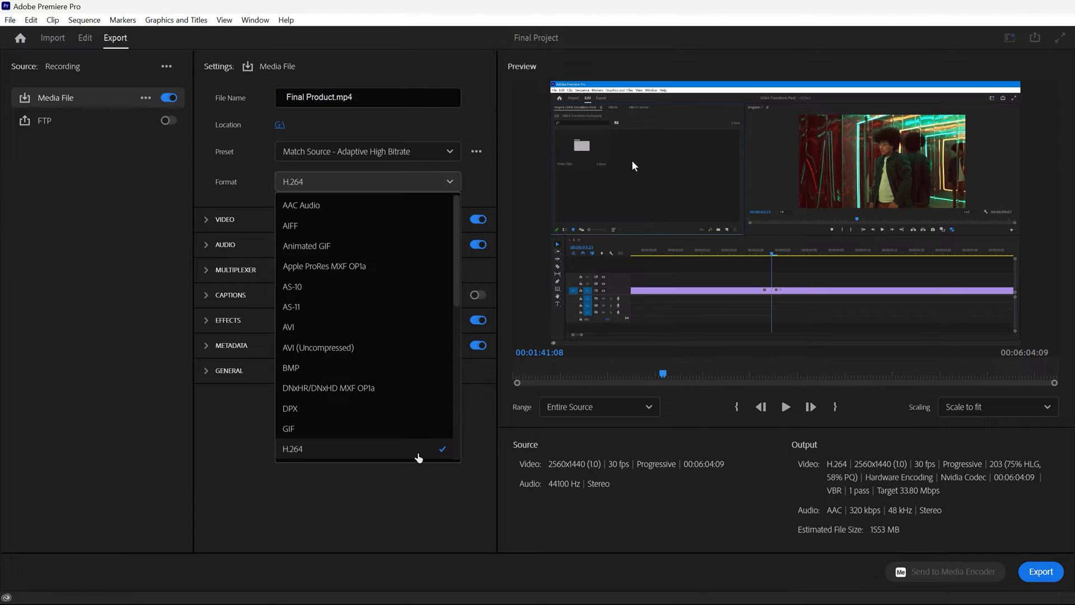
left_click(480, 180)
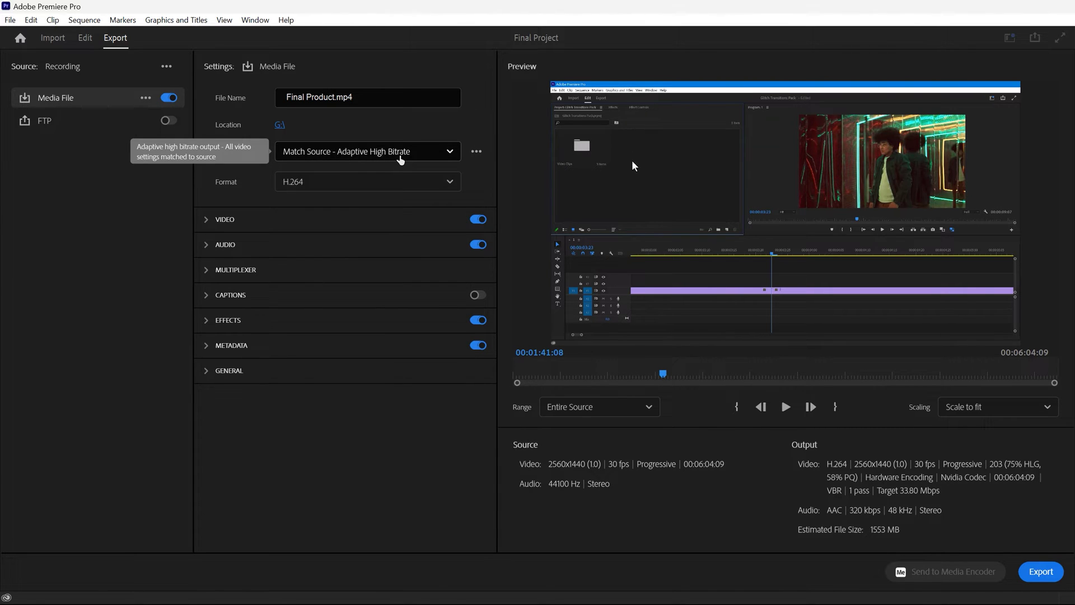
left_click(400, 159)
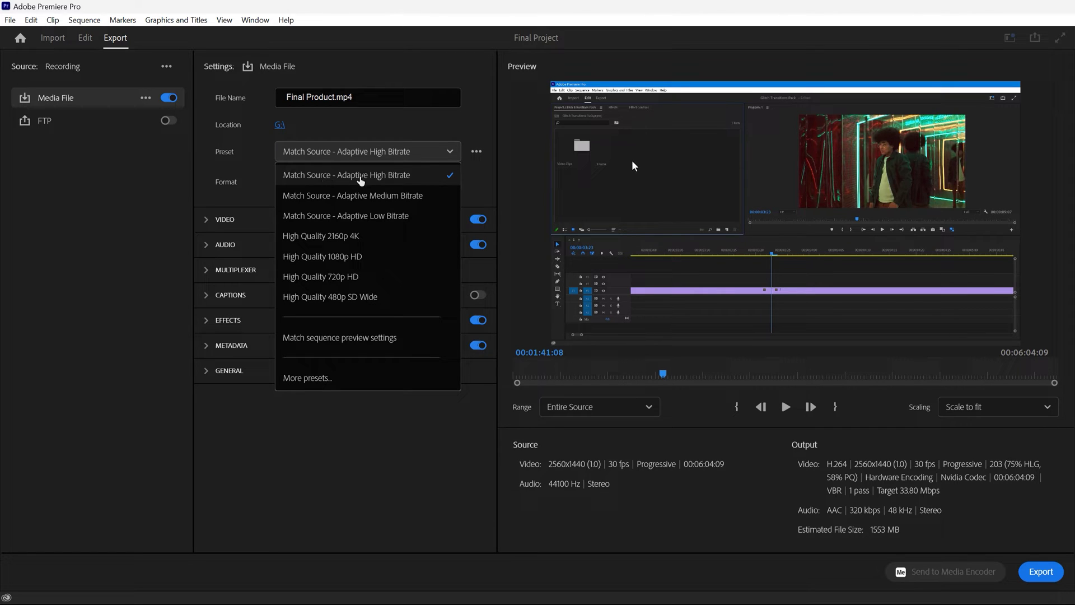
left_click(401, 181)
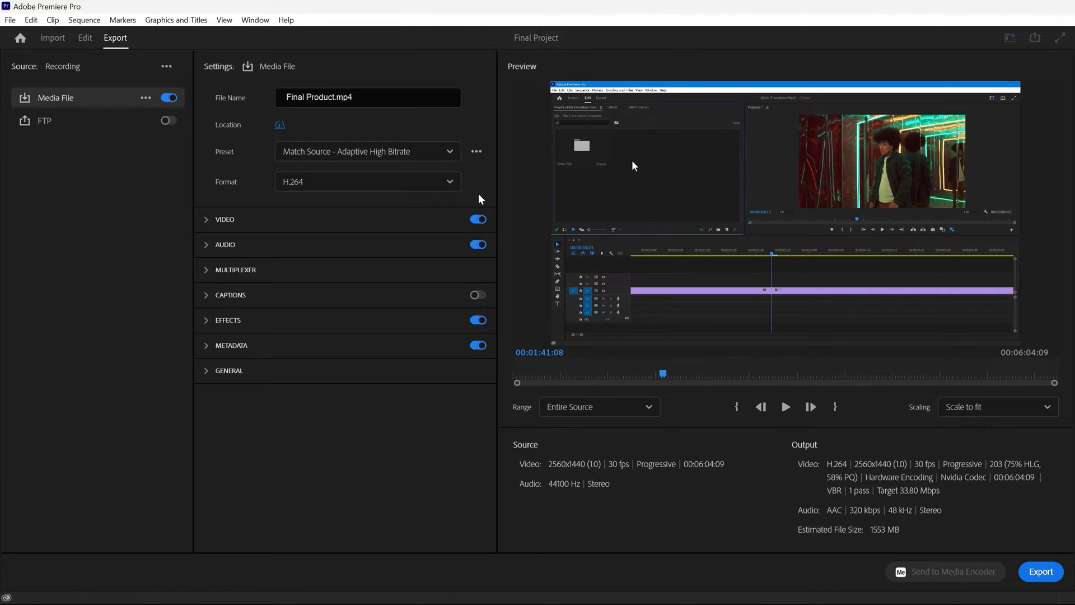
Switch to custom video settings and enable Render at Maximum Depth and Use Maximum Render Quality
left_click(206, 218)
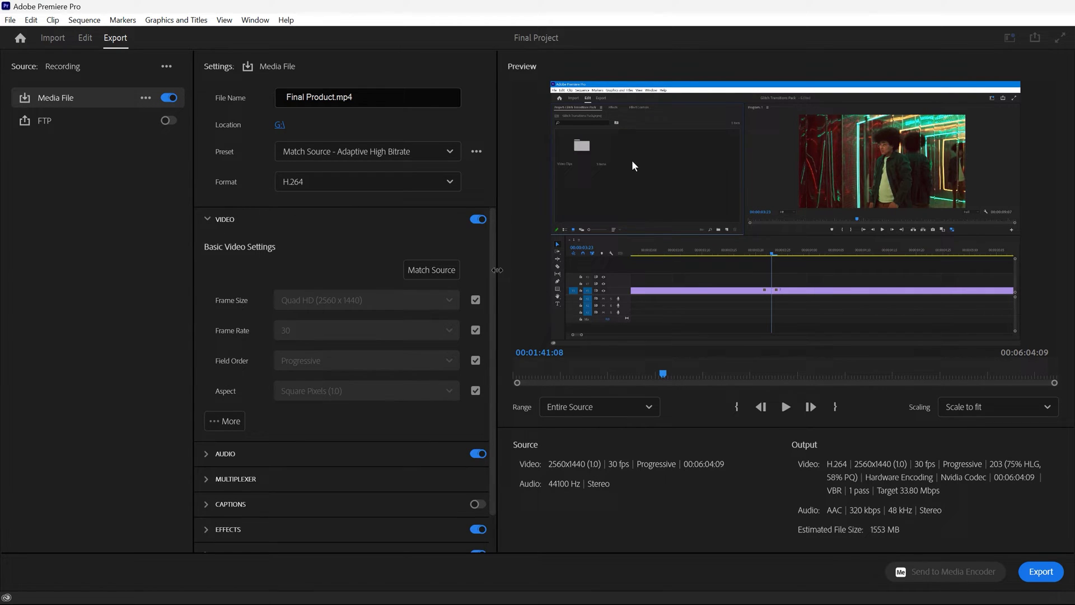
scroll(494, 271, "down", 1)
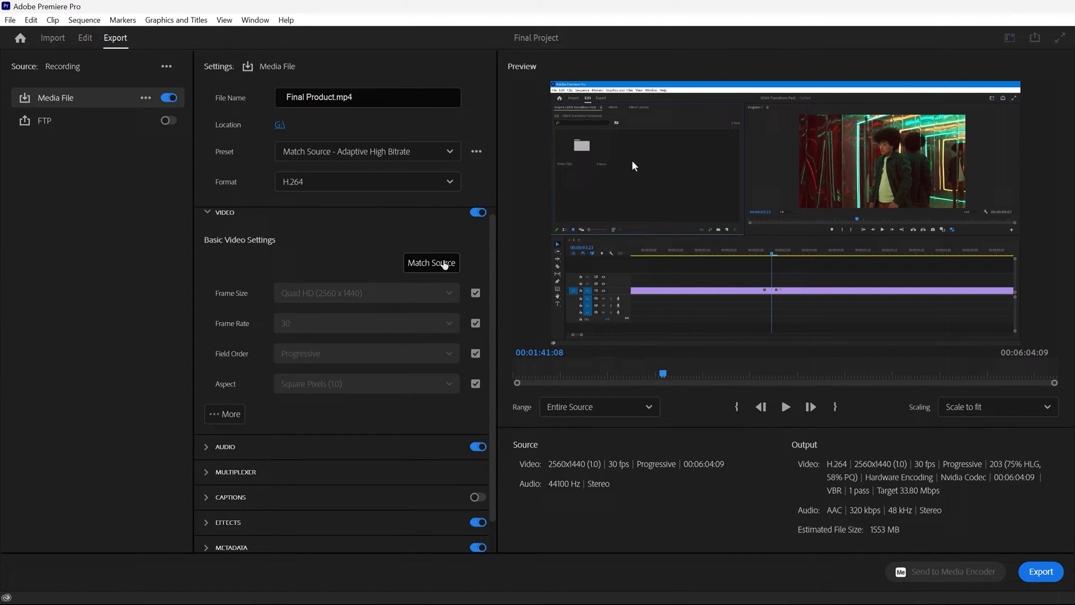
left_click(449, 267)
scroll(495, 272, "down", 2)
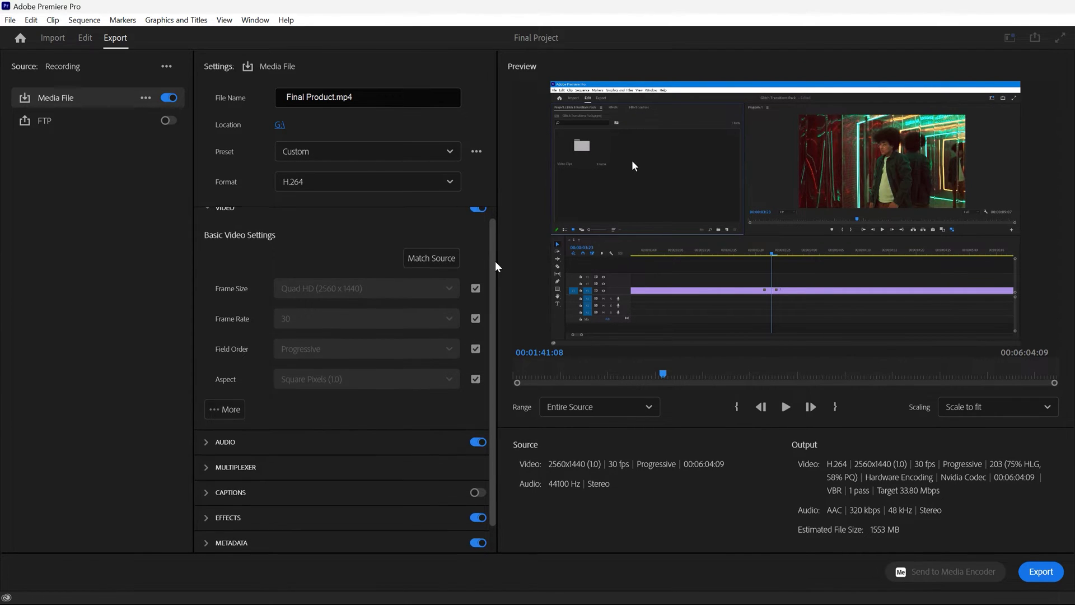
scroll(495, 272, "down", 1)
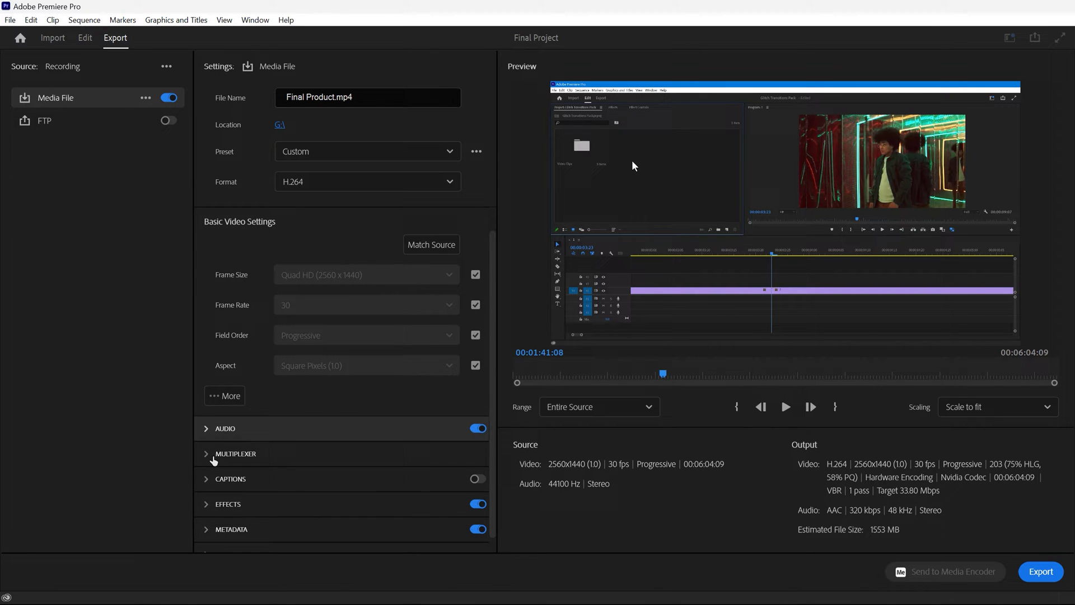
left_click(232, 395)
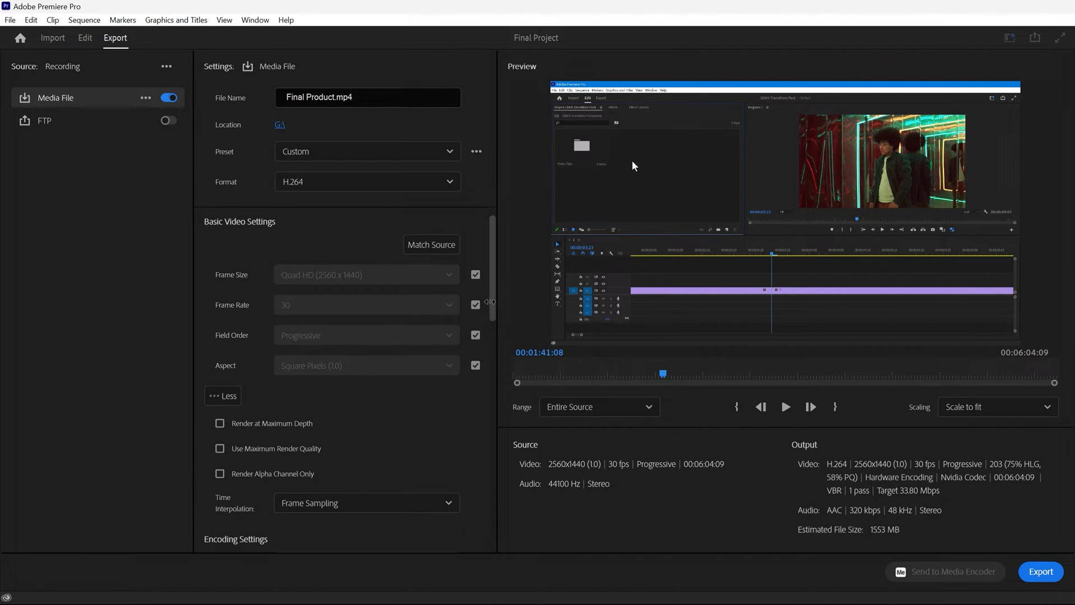
scroll(496, 331, "down", 4)
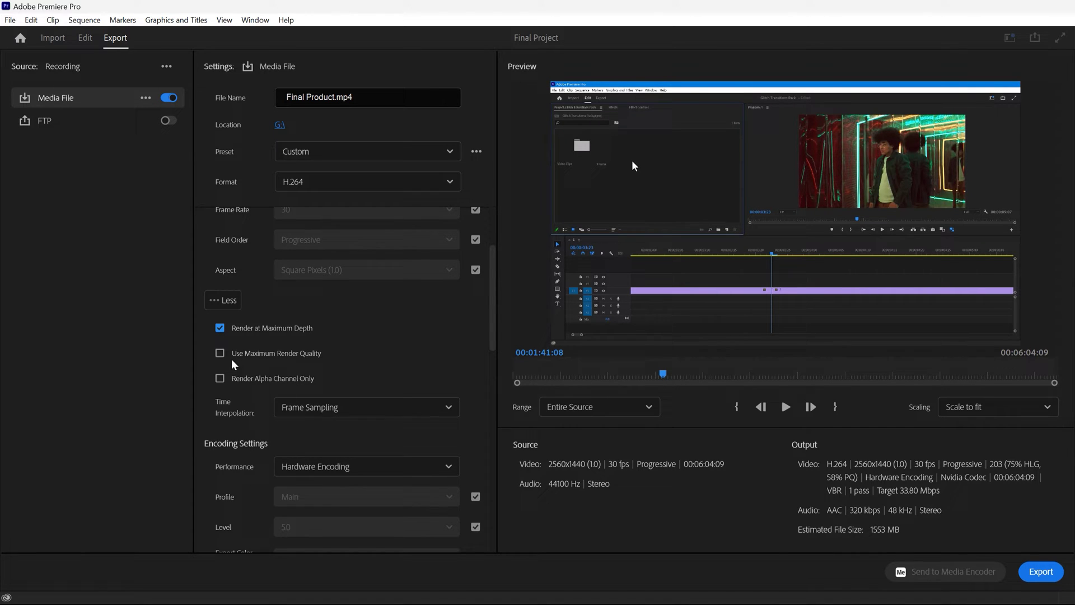
left_click(218, 355)
scroll(490, 359, "down", 3)
scroll(490, 360, "down", 1)
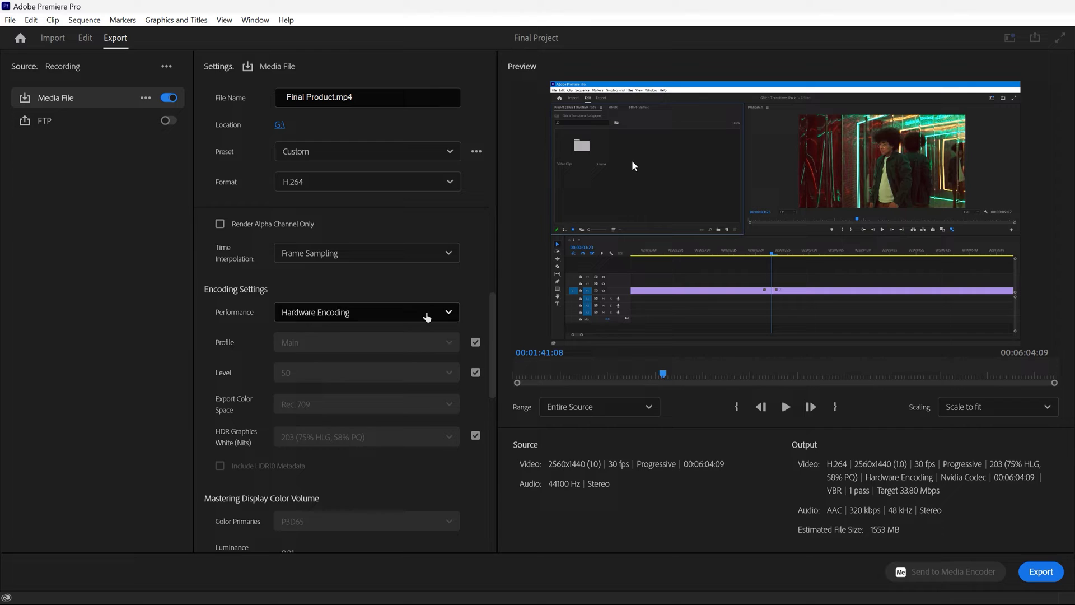
Keep Hardware Encoding as the performance mode and set the H.264 profile to High
left_click(431, 312)
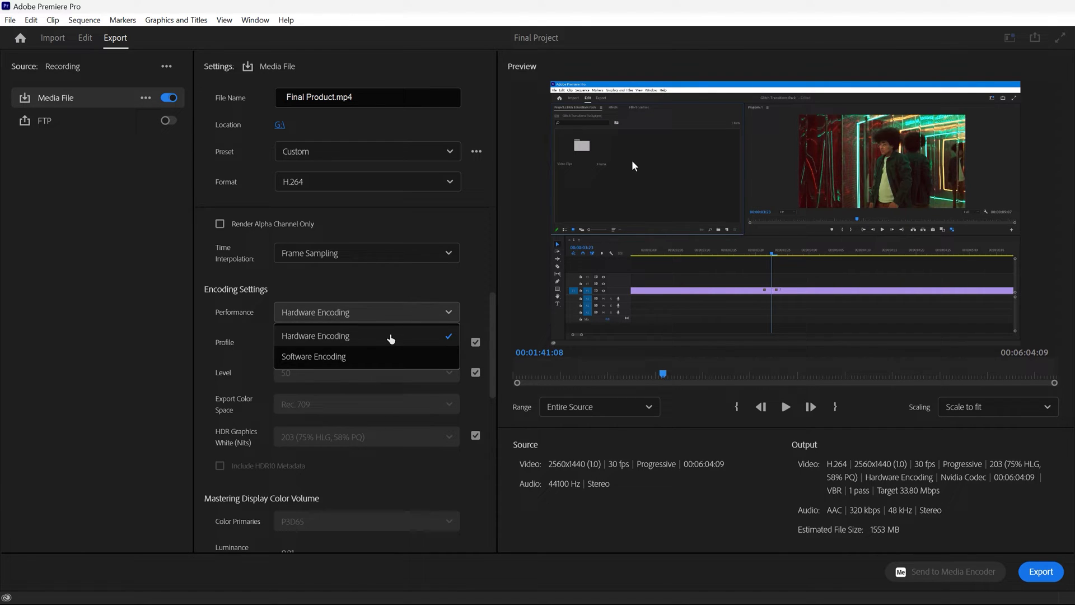
left_click(391, 337)
left_click(476, 343)
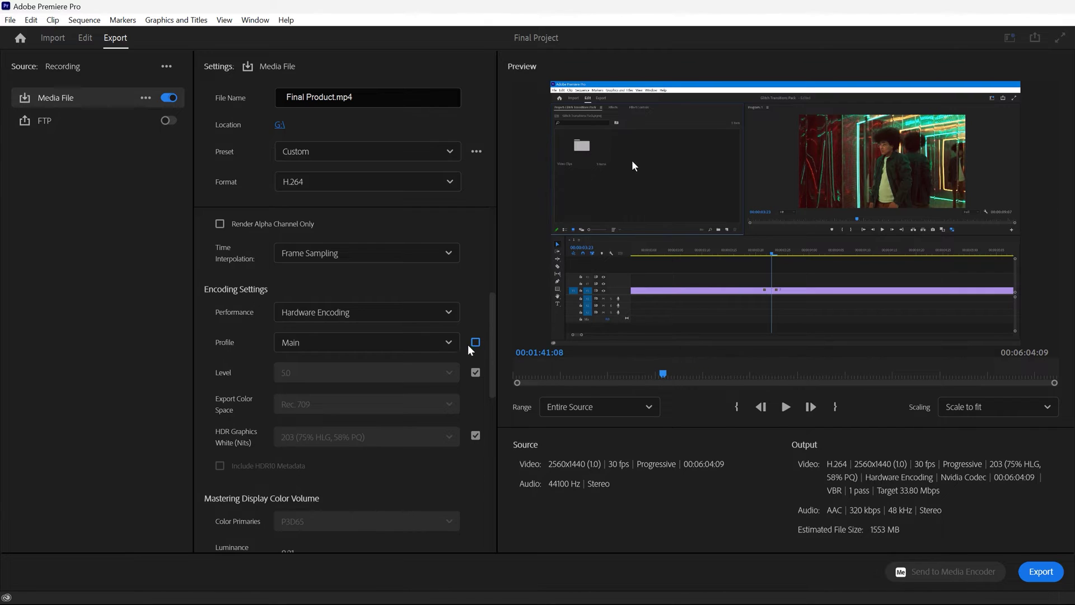
left_click(412, 343)
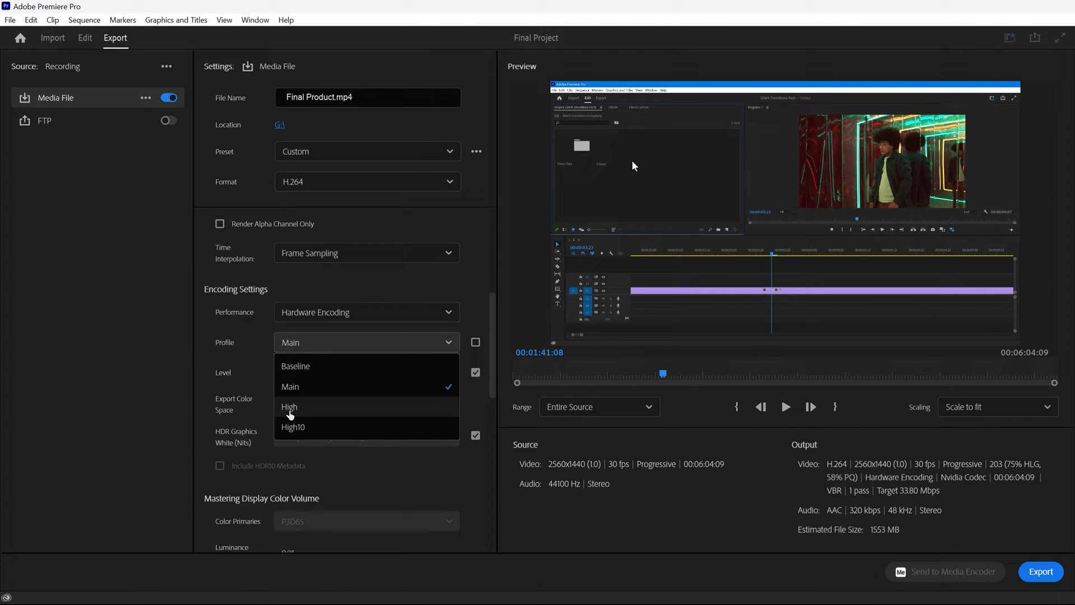
left_click(290, 413)
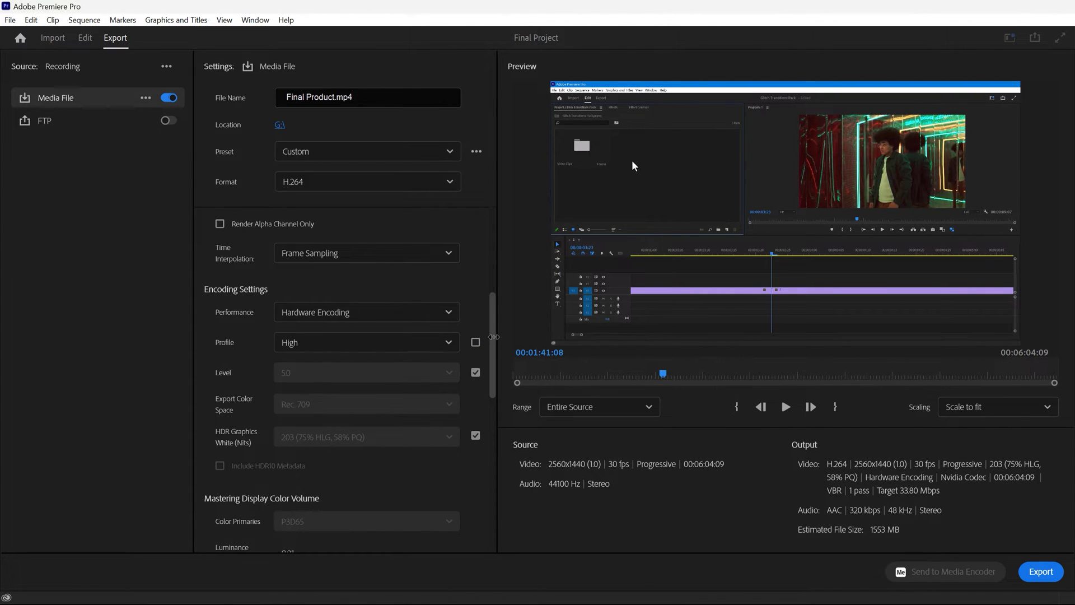
Scroll down to Bitrate Settings and bring up the Bitrate Encoding choices
scroll(494, 337, "down", 2)
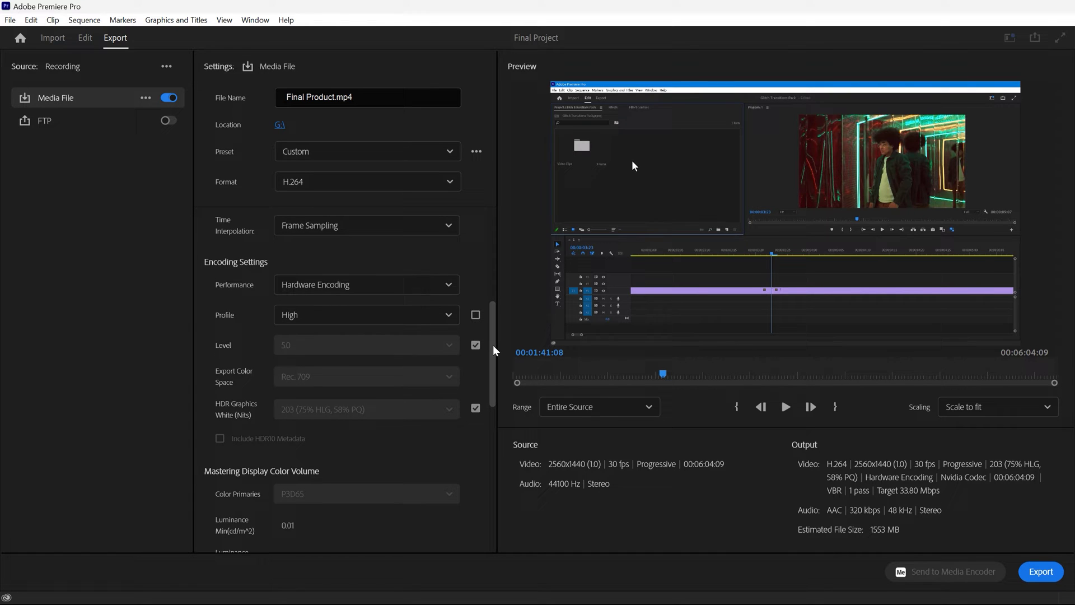
scroll(494, 351, "down", 5)
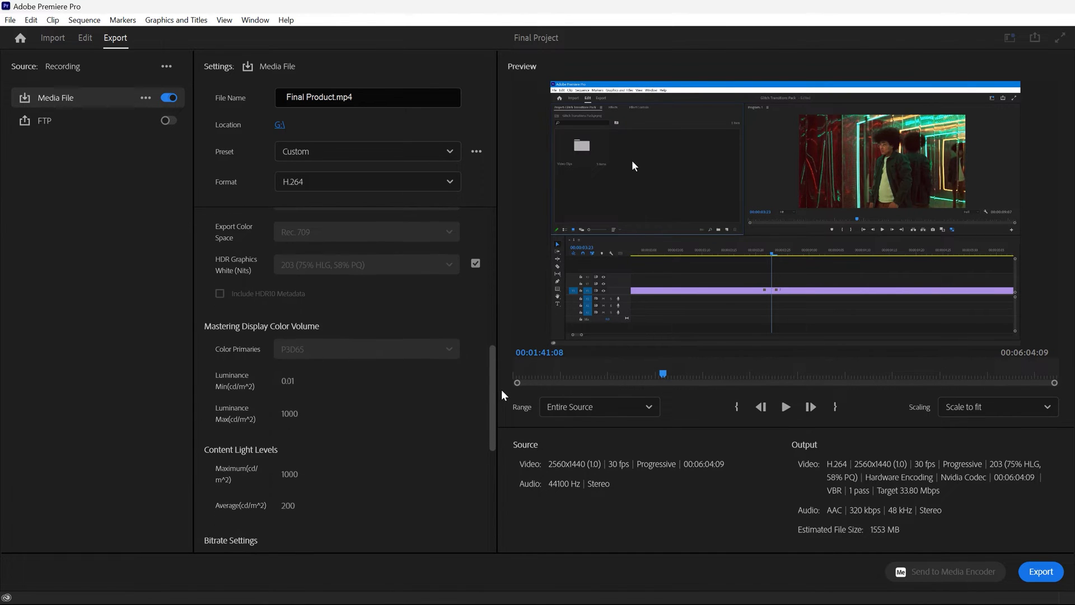
scroll(493, 399, "down", 4)
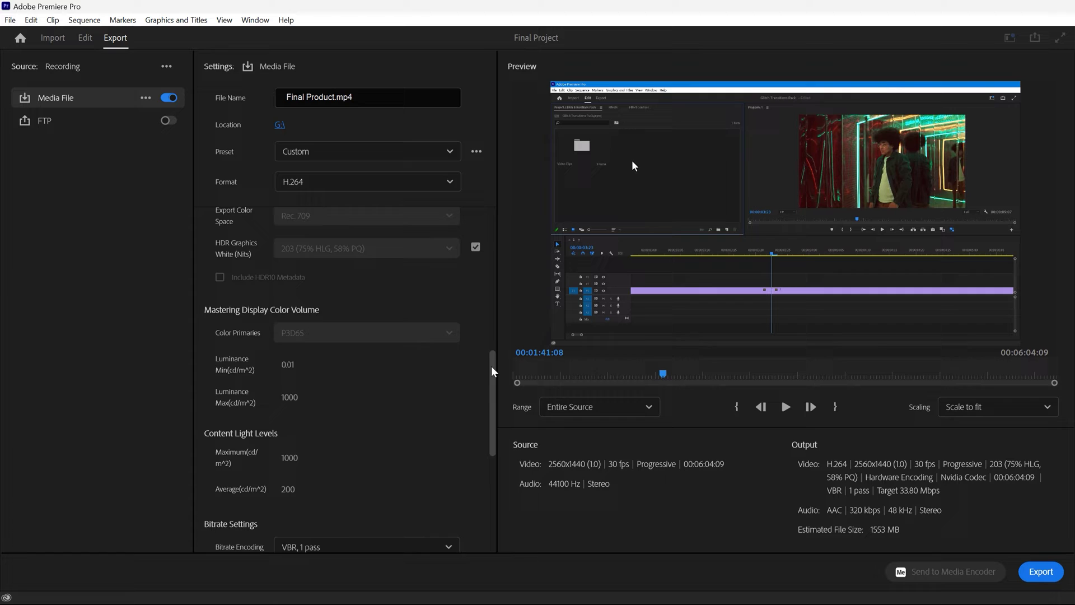
scroll(493, 400, "down", 7)
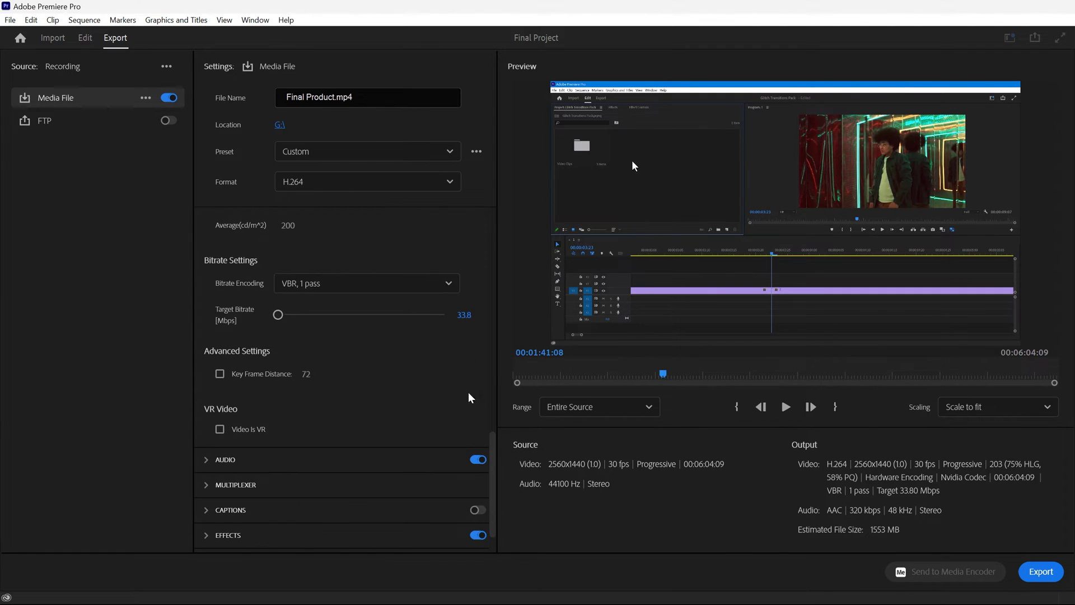
left_click(433, 283)
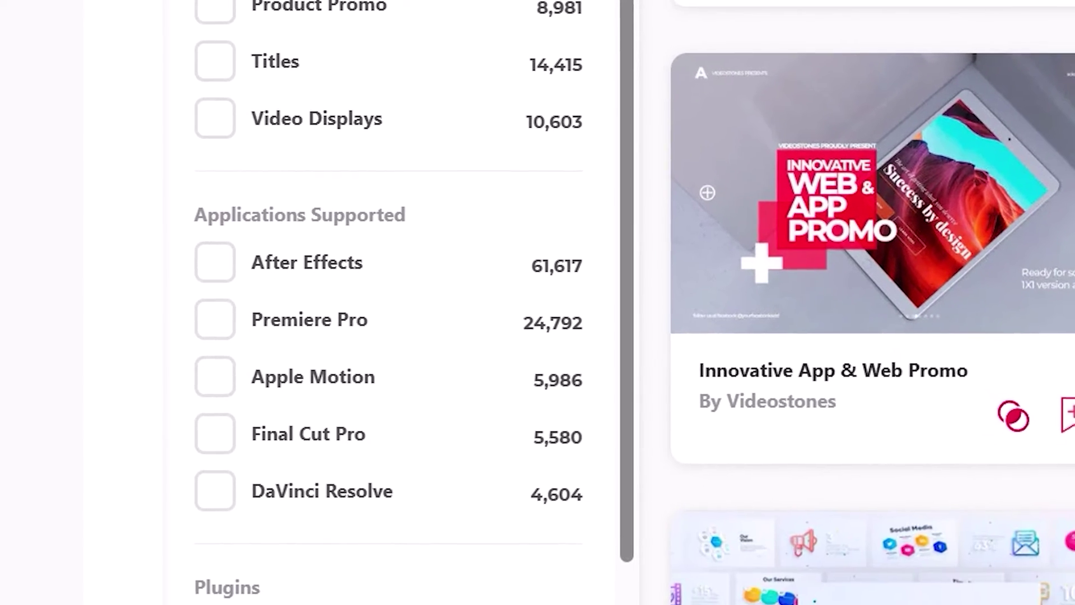
scroll(873, 302, "down", 4)
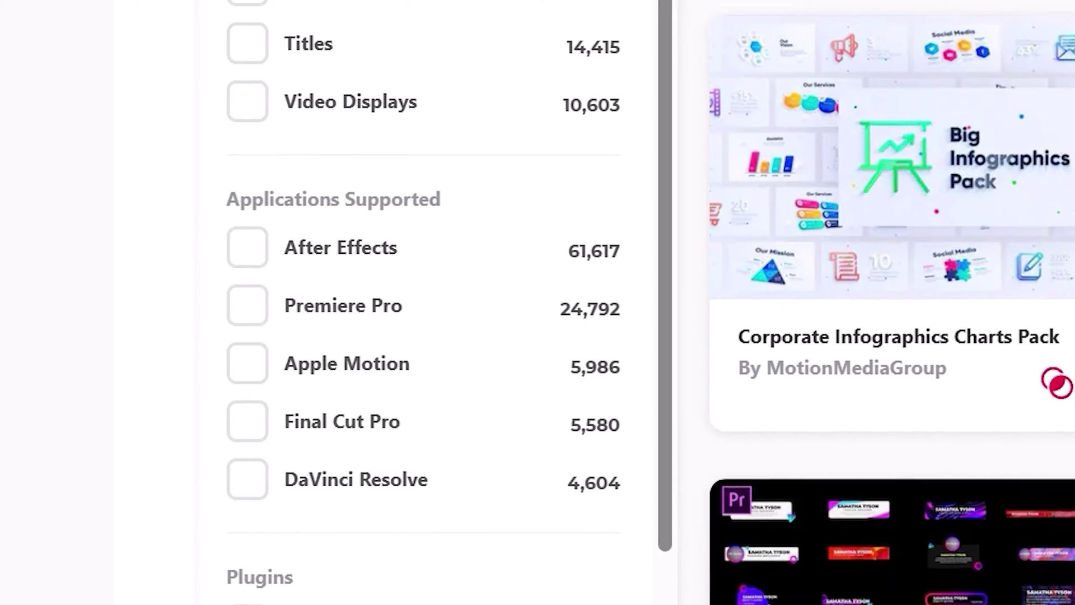
scroll(890, 302, "down", 5)
mouse_move(128, 140)
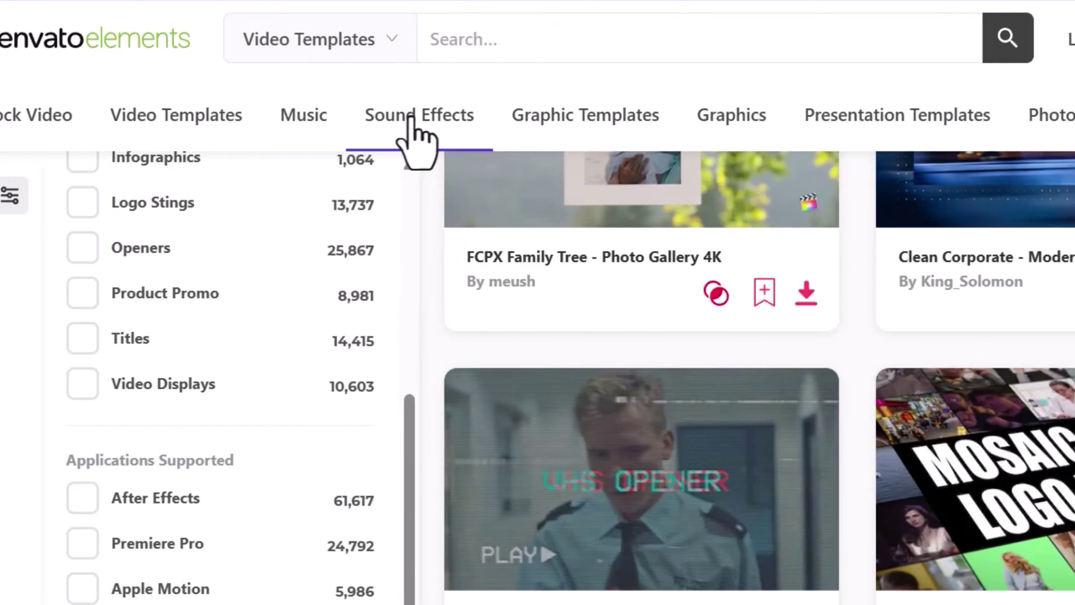
mouse_move(494, 124)
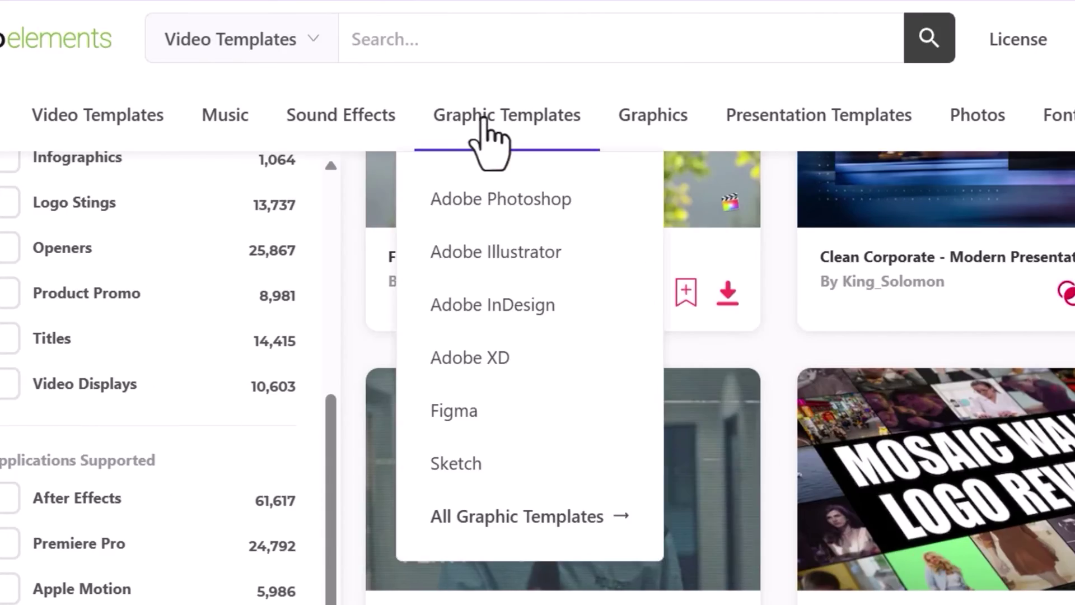
mouse_move(846, 129)
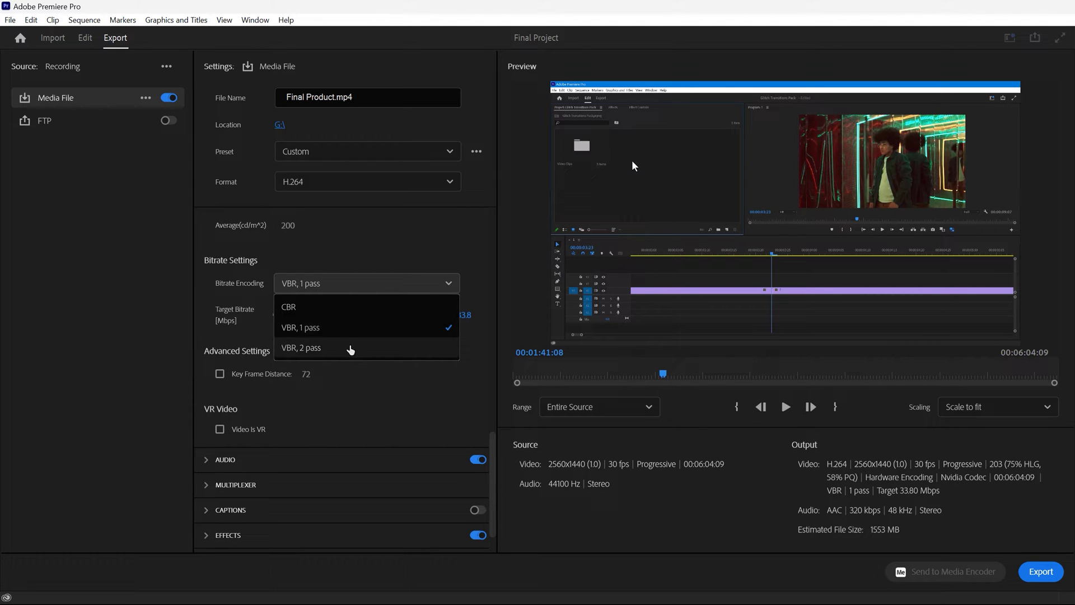
Set Bitrate Encoding to CBR, holding a constant 33.8 Mbps target
left_click(336, 307)
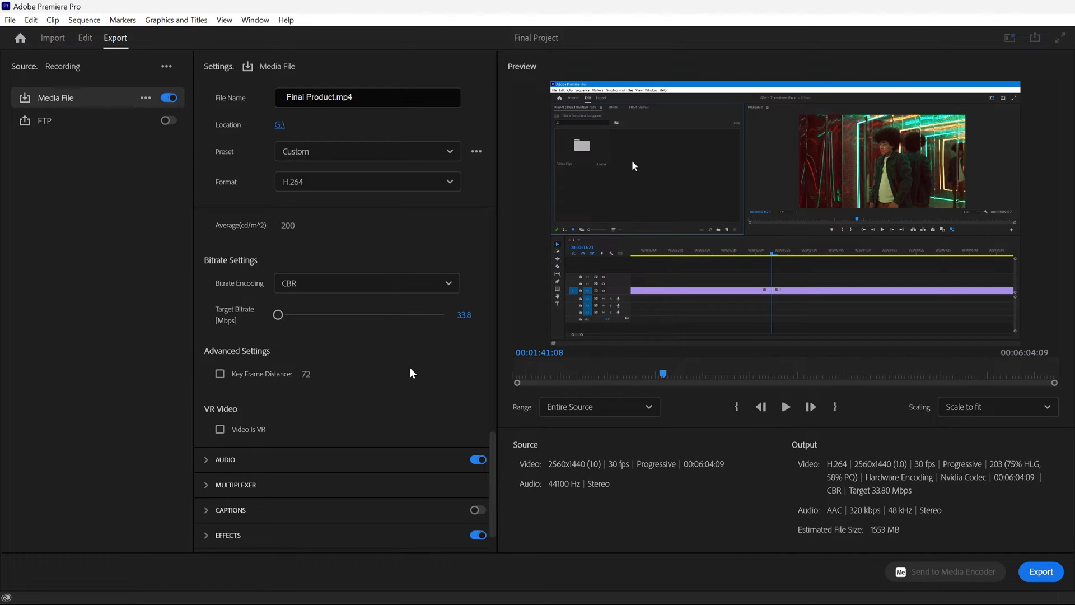
Change Bitrate Encoding back to VBR, 1 pass, keeping the 33.8 Mbps target
left_click(360, 283)
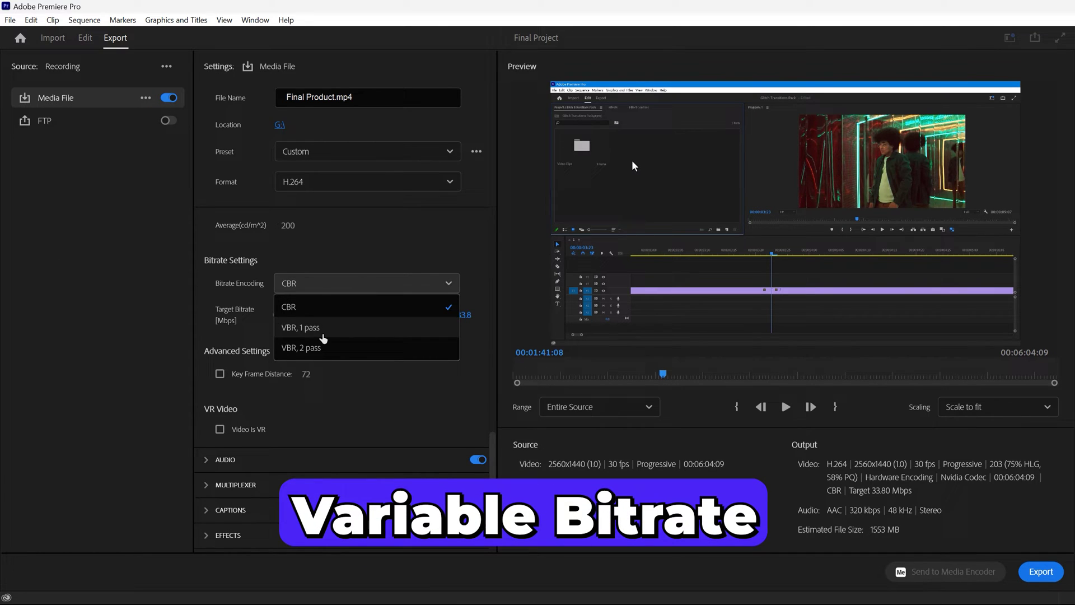
left_click(336, 334)
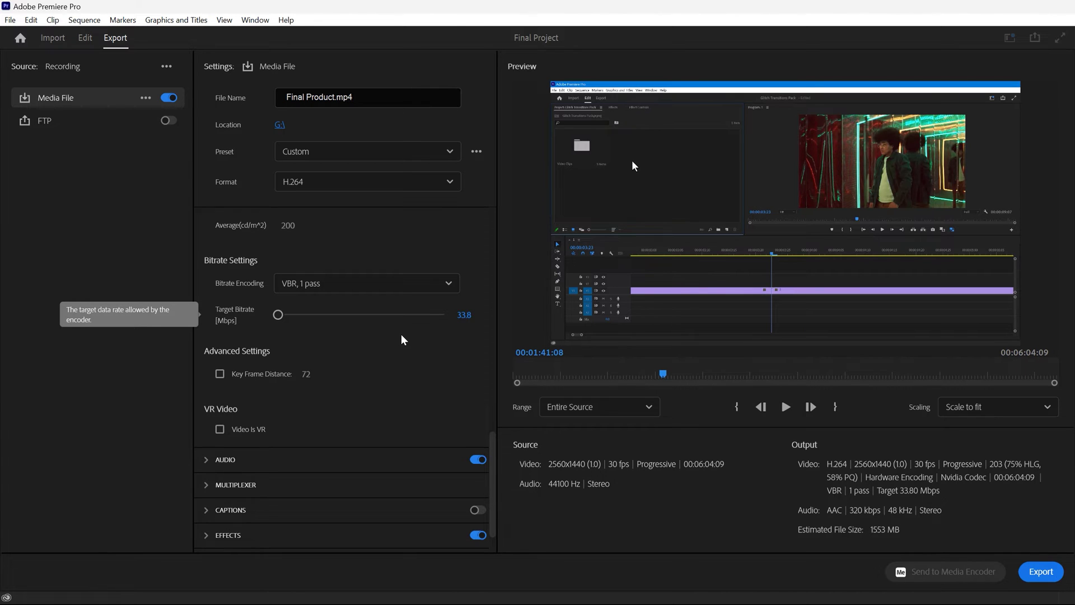
left_click(393, 287)
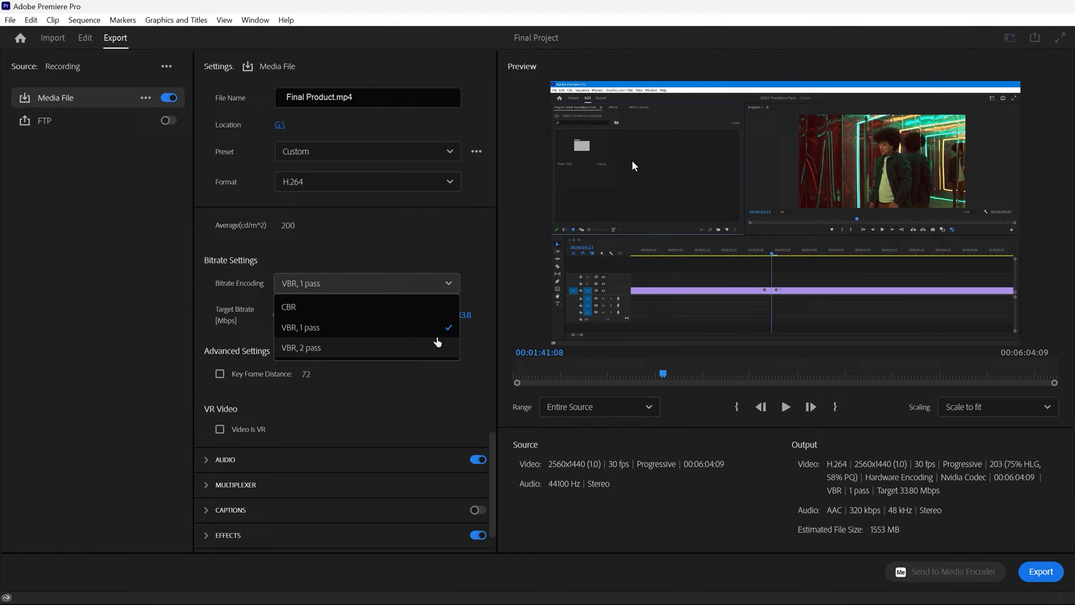
left_click(423, 328)
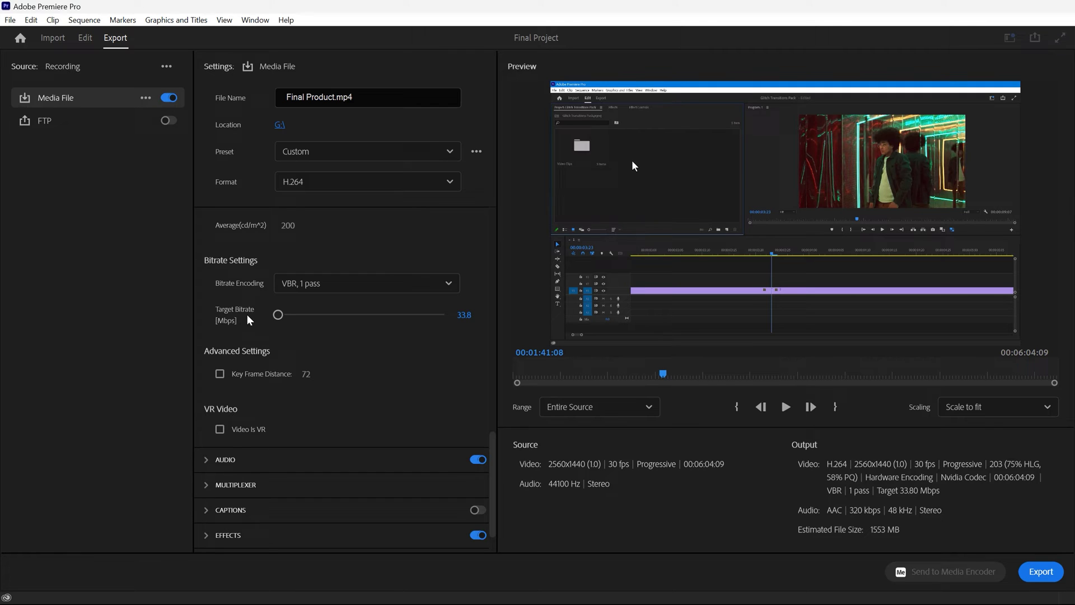
Set the Target Bitrate to 8 Mbps, cutting the estimated file size to 378 MB
left_click(314, 314)
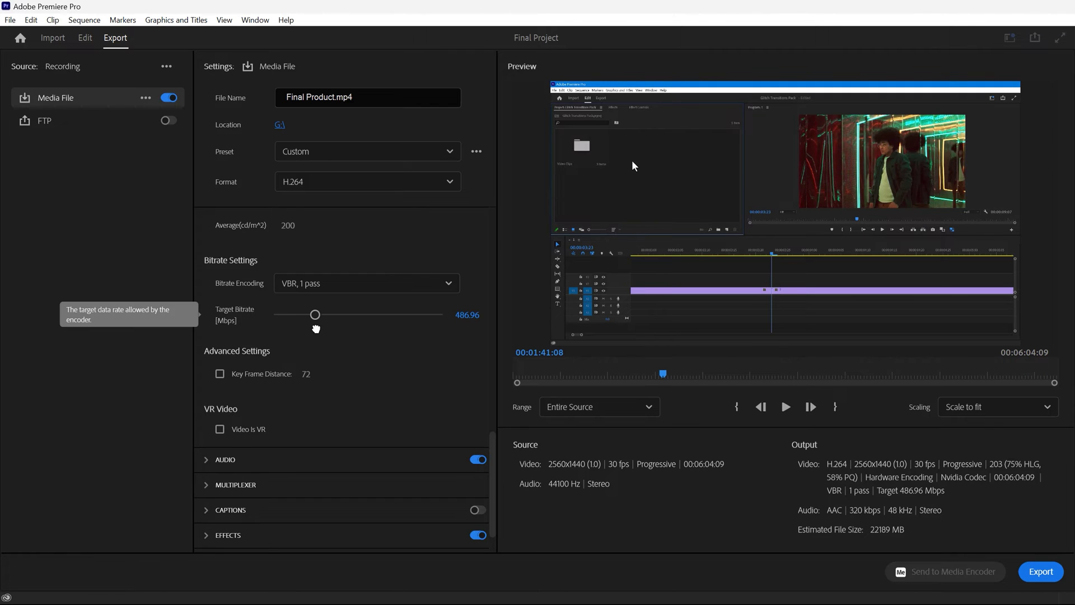
left_click_drag(314, 315, 416, 314)
left_click_drag(415, 314, 275, 315)
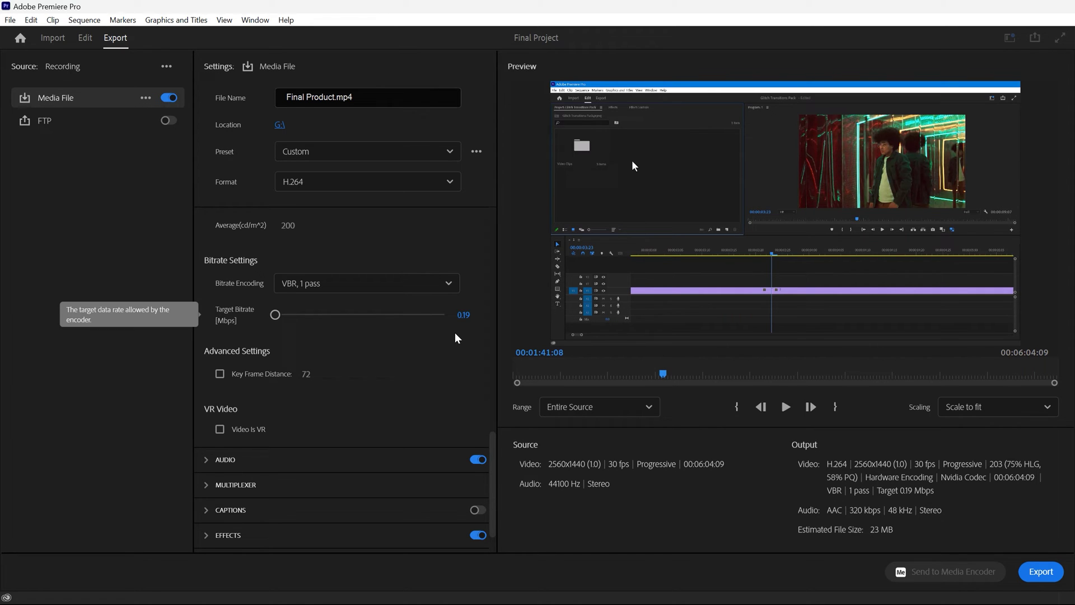
left_click(462, 315)
type("8")
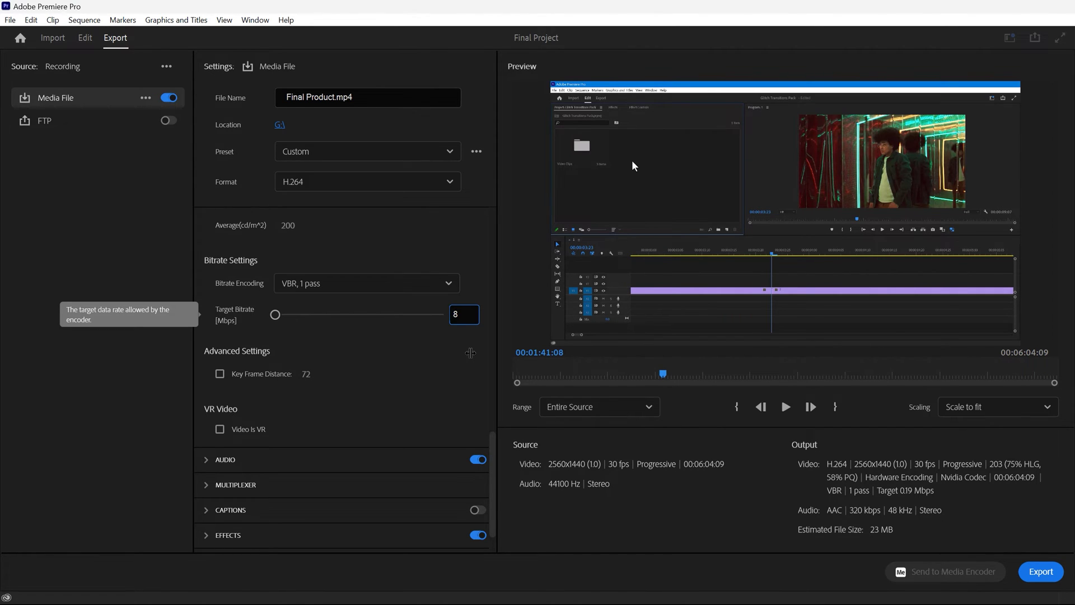
key("Return")
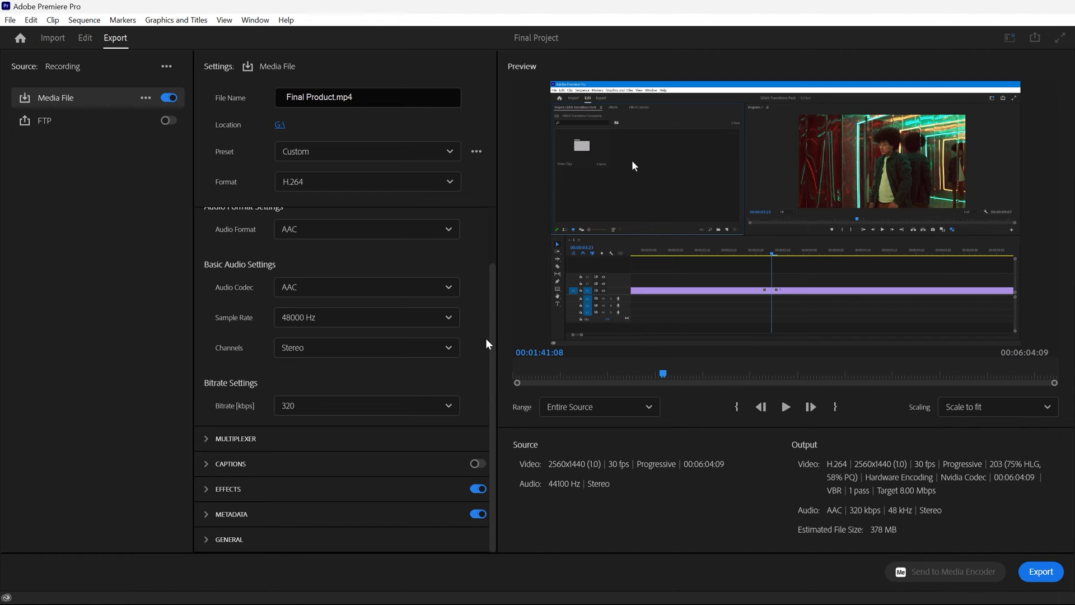
Keep AAC audio at 320 kbps and start exporting the long video
left_click(444, 230)
left_click(417, 250)
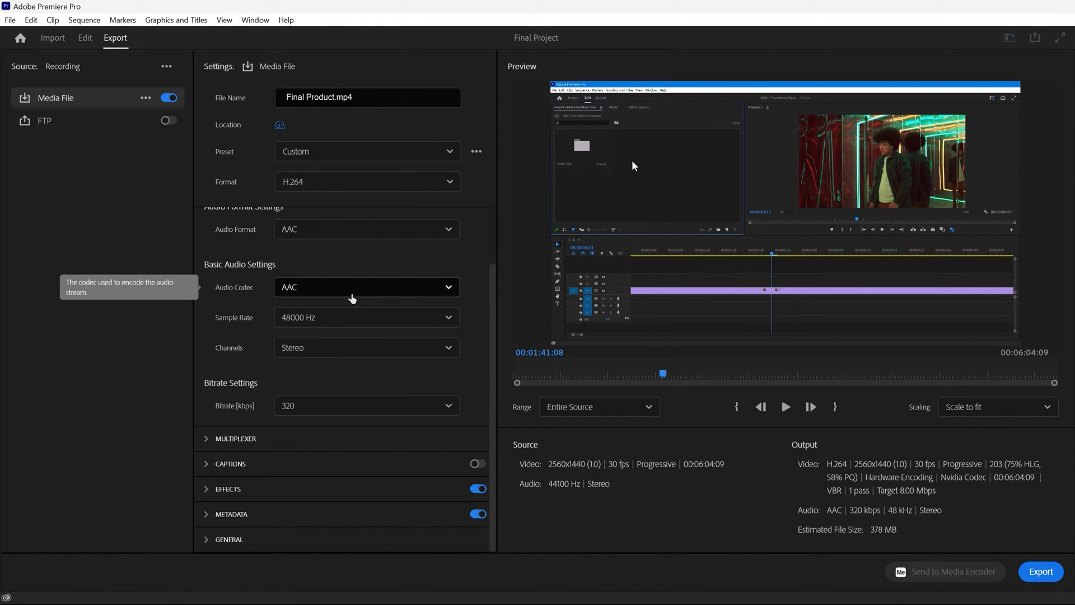
left_click(410, 291)
left_click(441, 290)
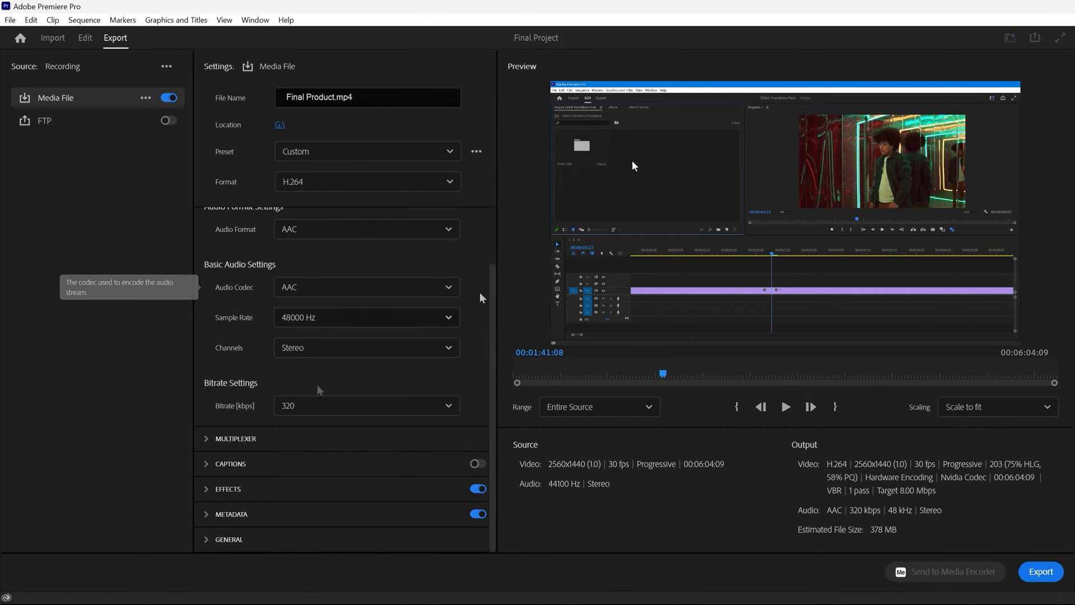
left_click(444, 406)
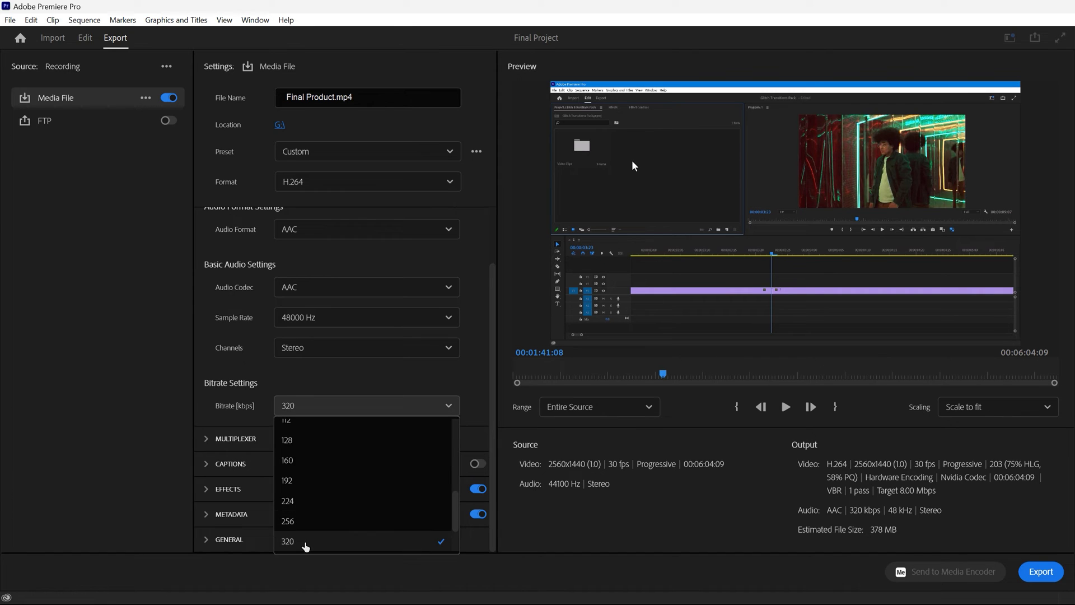
left_click(305, 546)
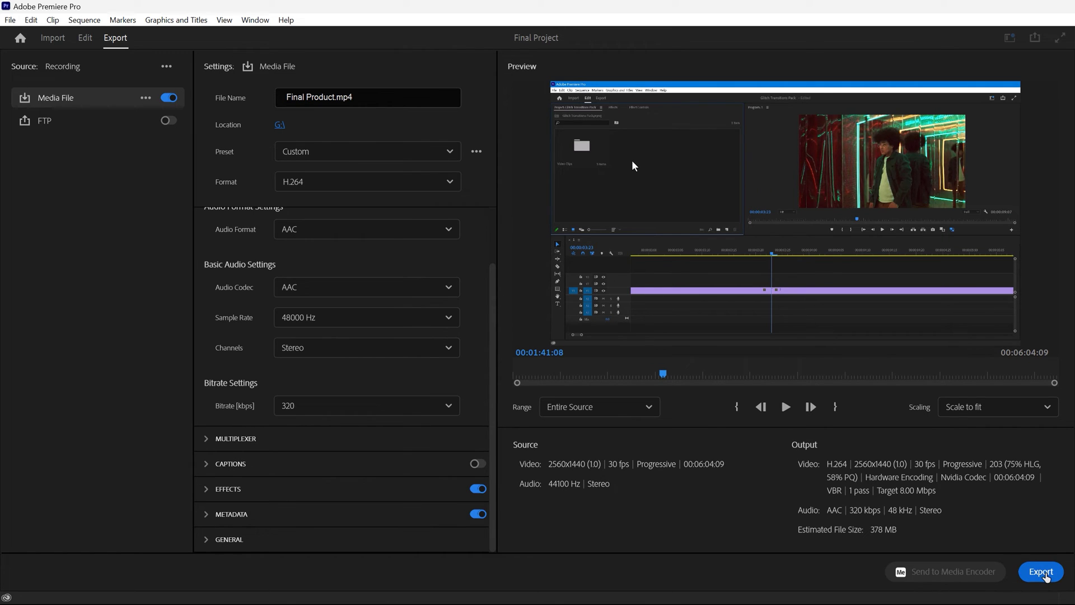
left_click(1045, 576)
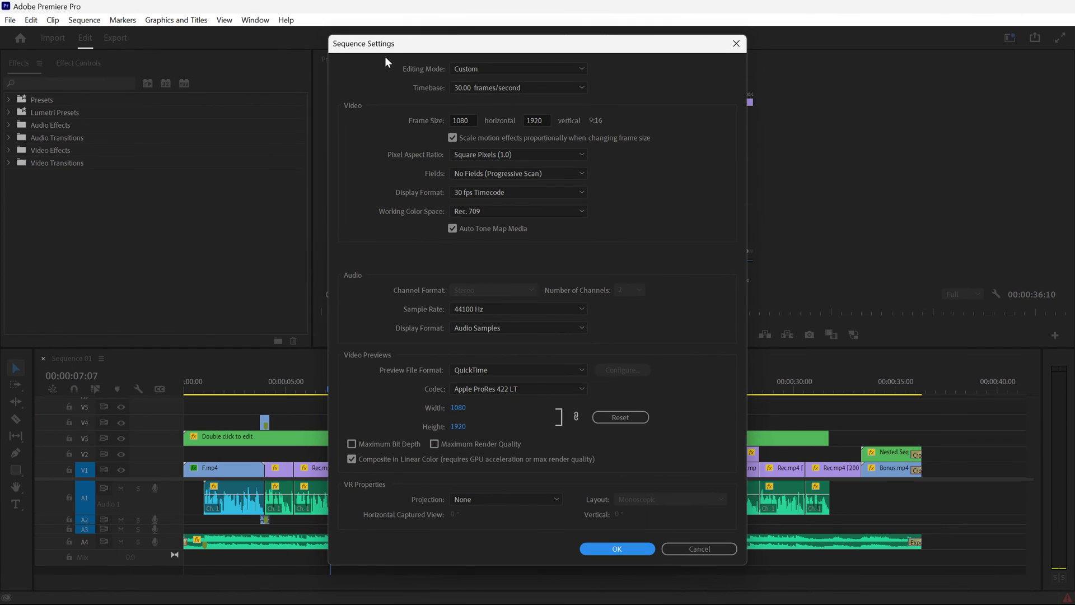
Check Sequence 01's 1080 x 1920 frame size in Sequence Settings
left_click(468, 123)
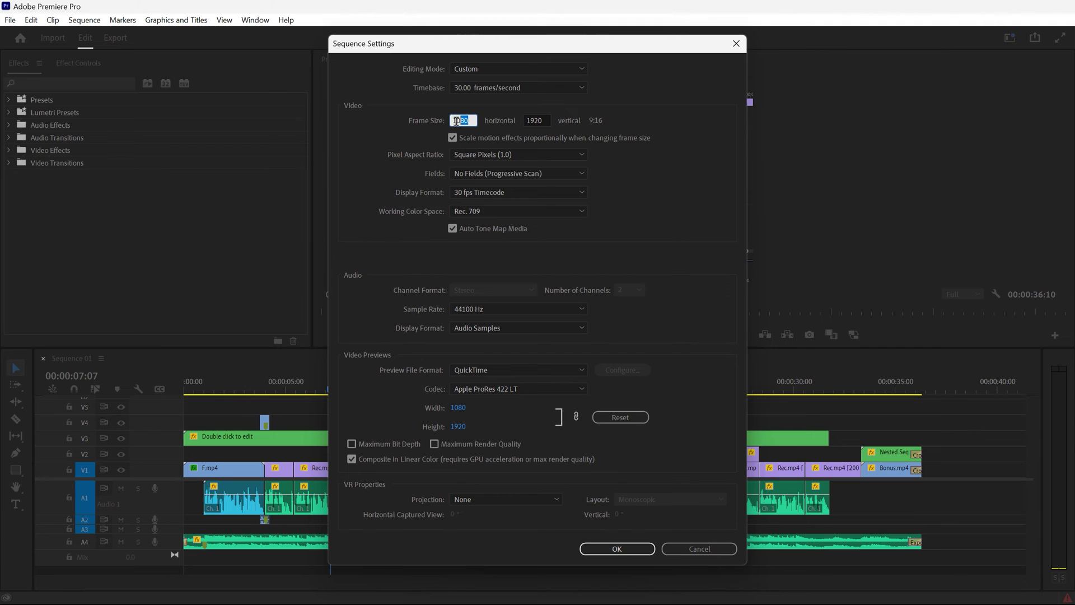
left_click(540, 121)
double_click(540, 121)
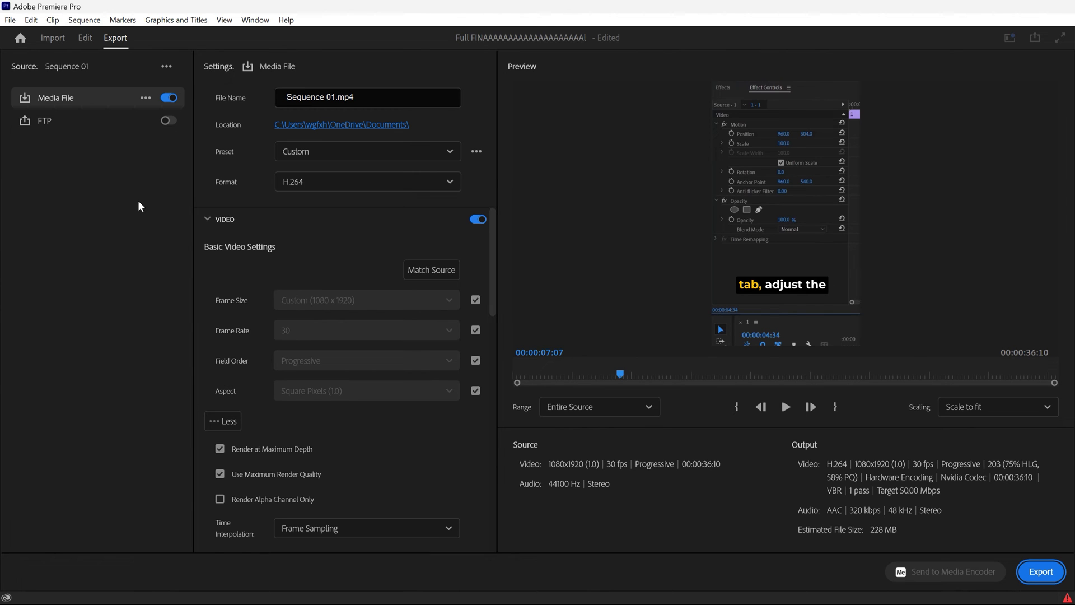
Apply Match Source to Sequence 01, uncheck Use Maximum Render Quality, and choose the High profile
left_click(451, 270)
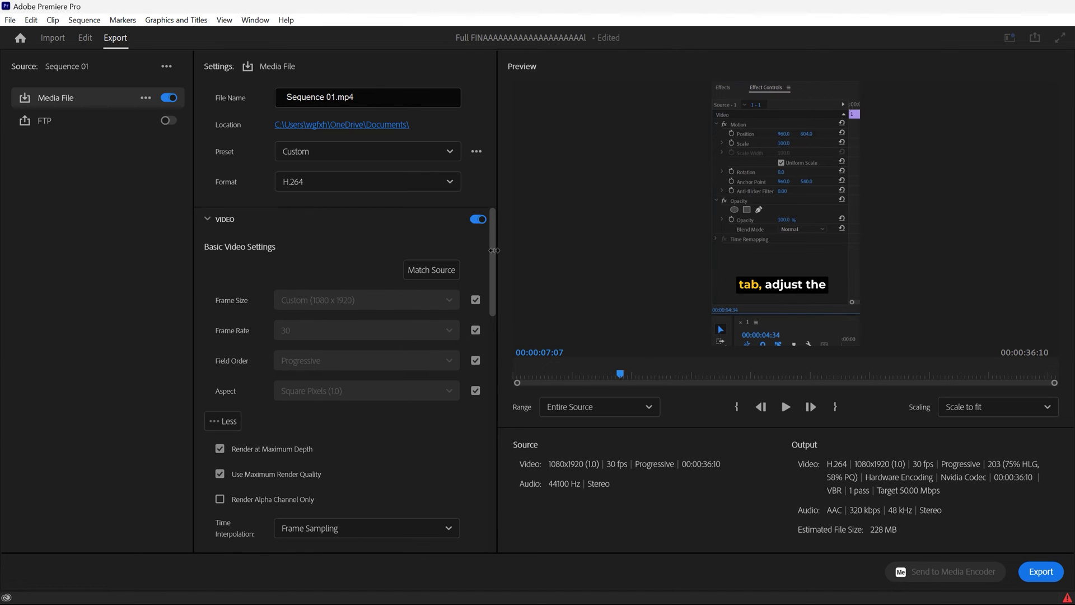
left_click(219, 449)
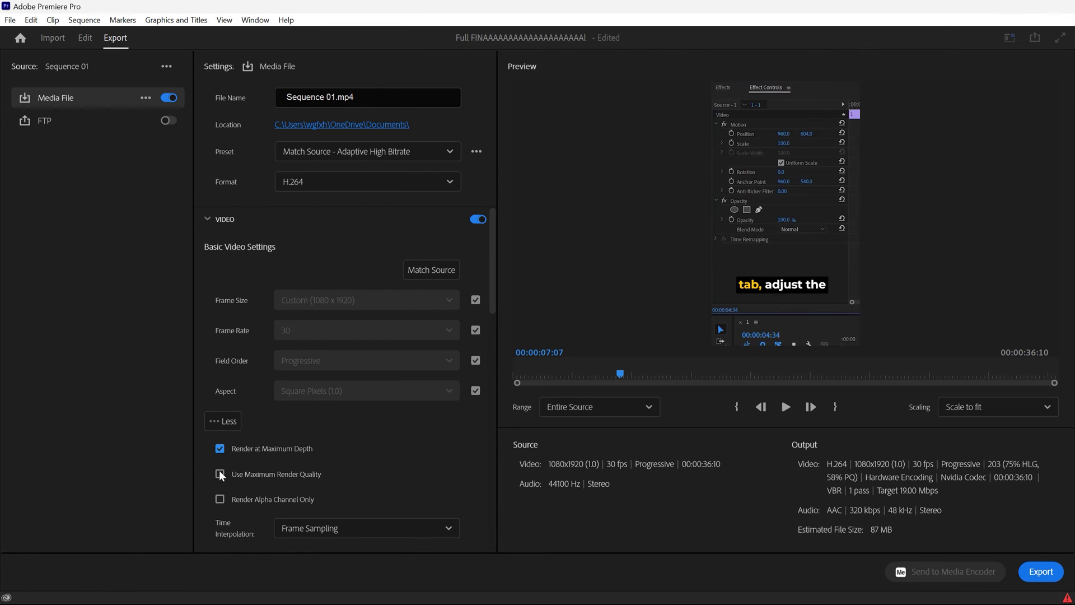
left_click_drag(492, 300, 502, 395)
left_click(475, 306)
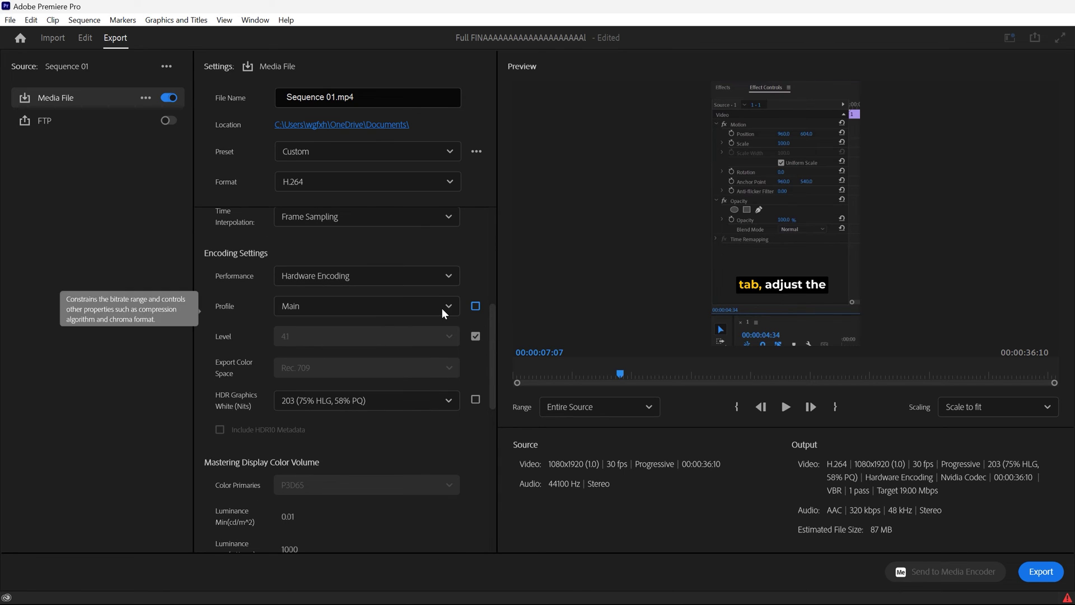
left_click(445, 308)
left_click(348, 374)
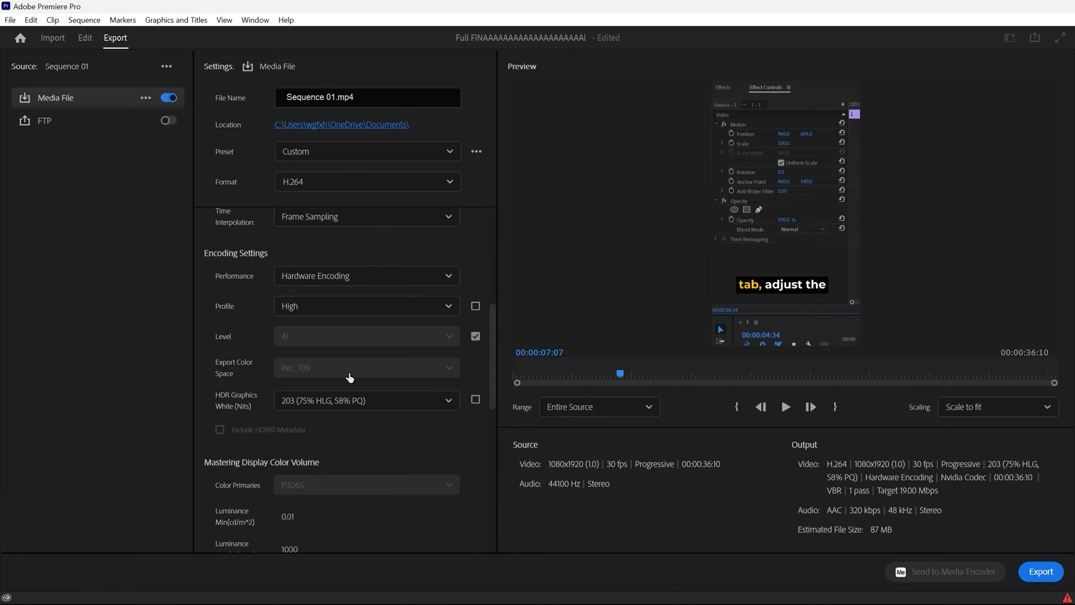
left_click(496, 427)
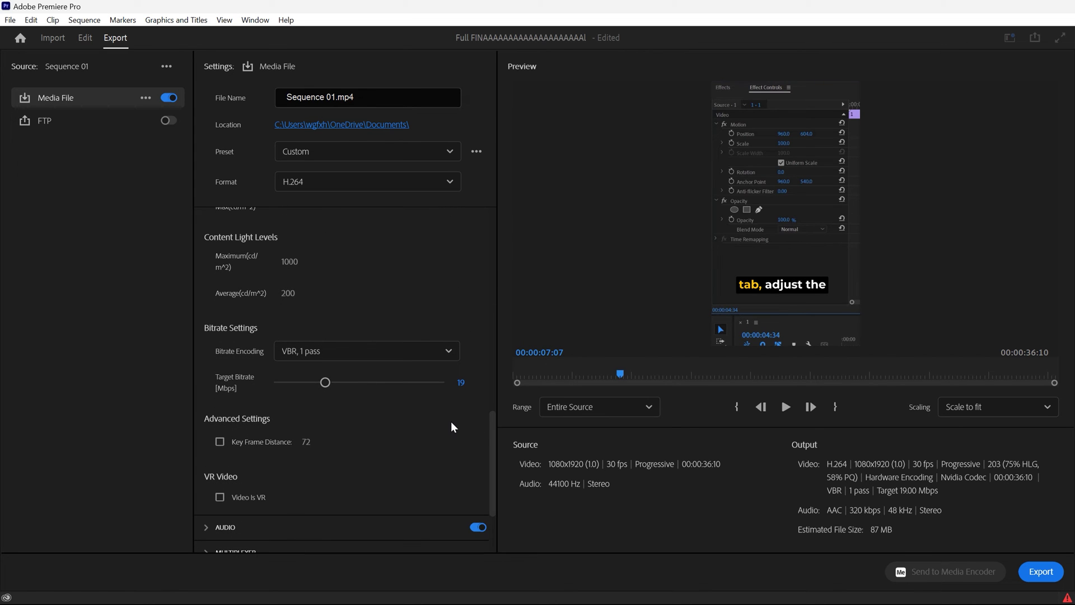
Set the short video's target bitrate to 10 Mbps, bringing the estimated size to 46 MB
left_click(460, 382)
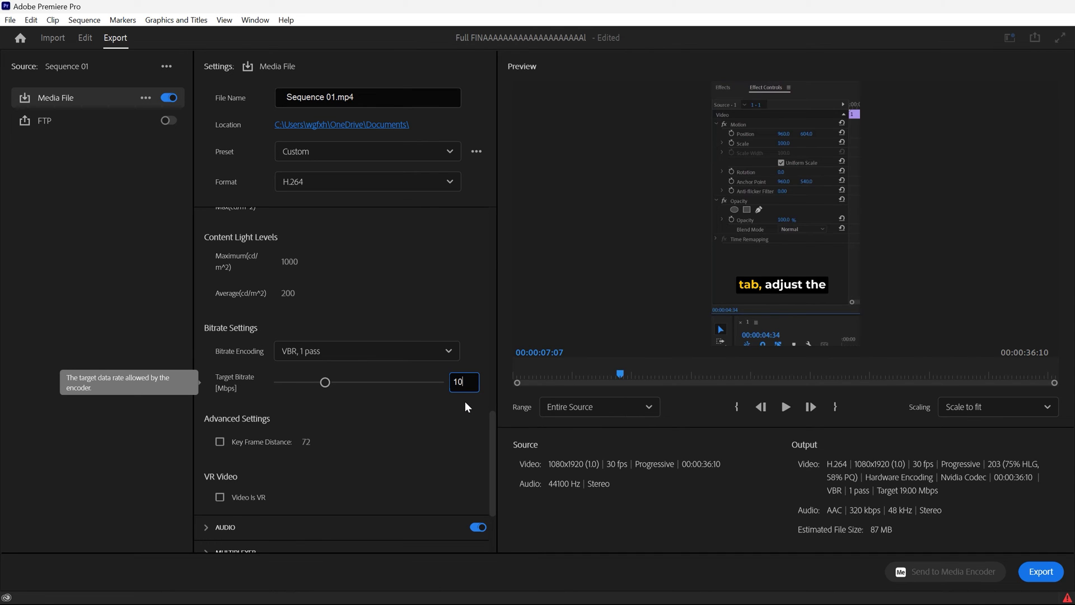
key("Return")
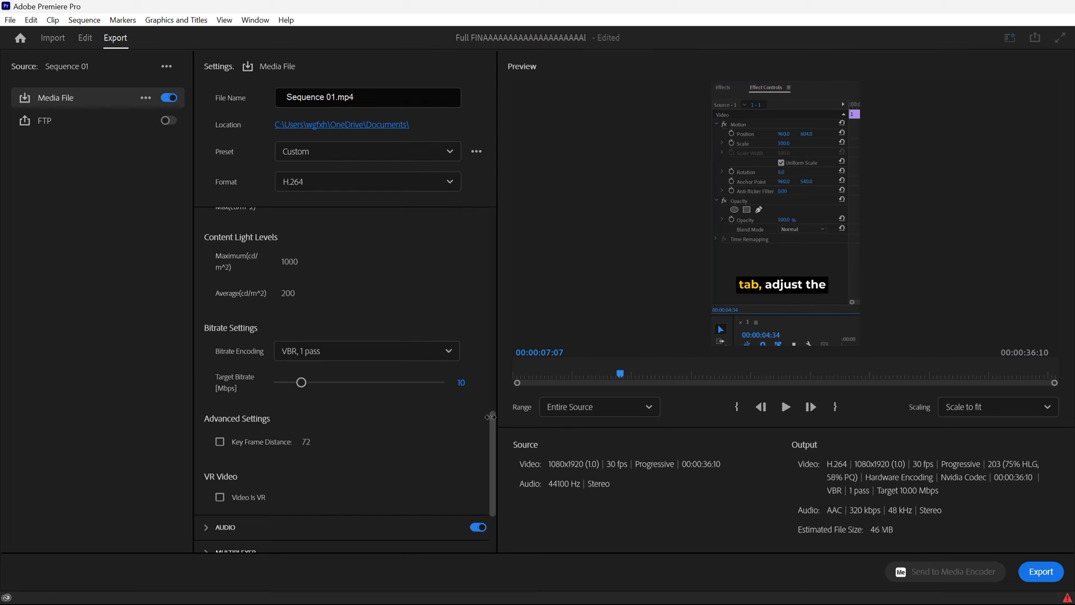
left_click_drag(490, 417, 494, 430)
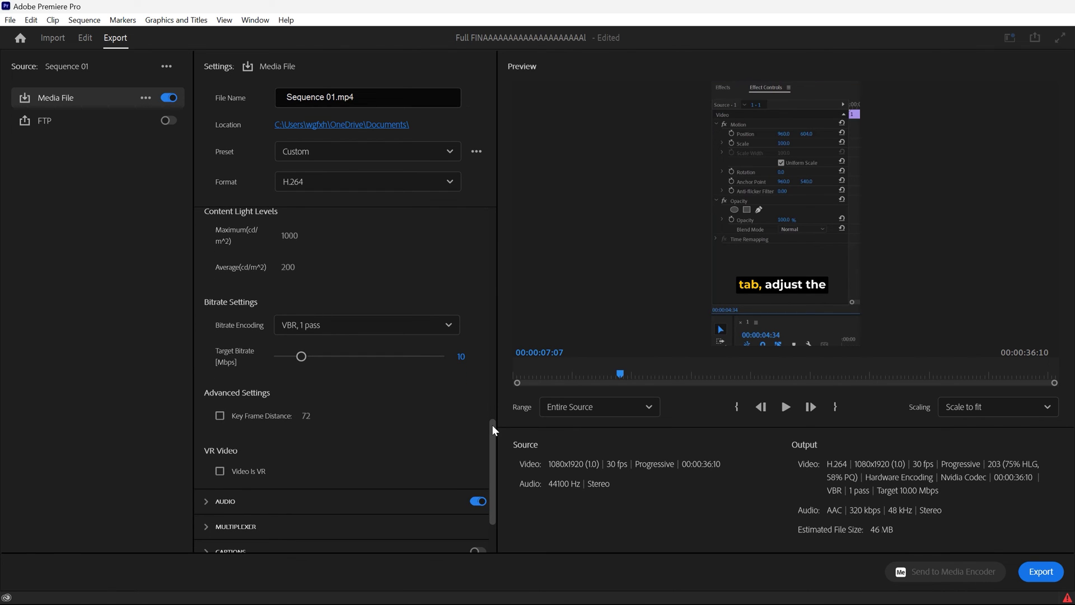
Save the export settings as preset 'For Instagram And TikTok' and confirm it's selected
left_click(474, 152)
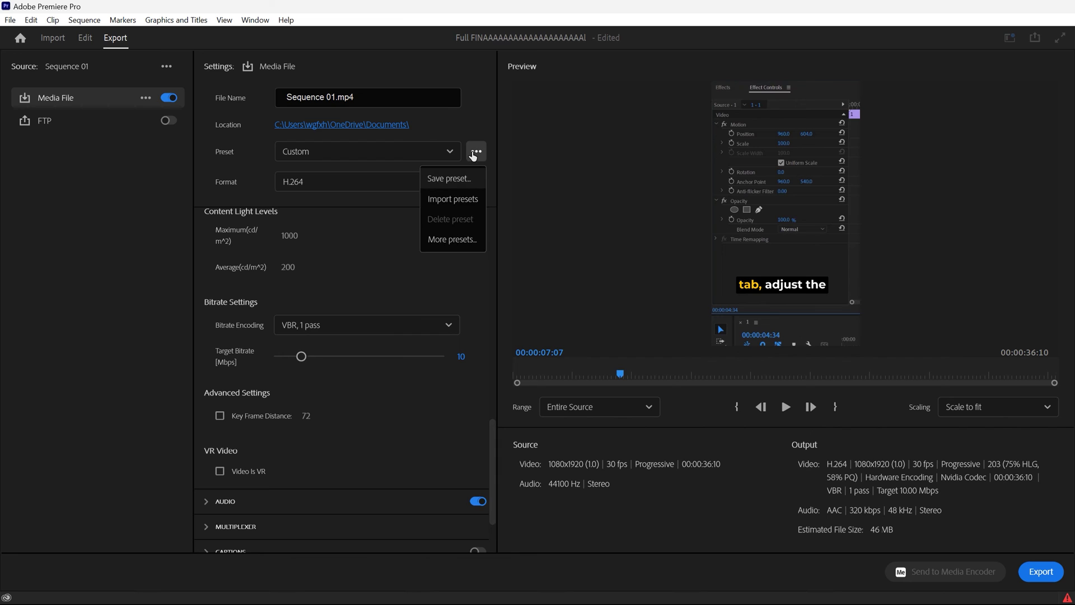
left_click(435, 179)
type("For Inst")
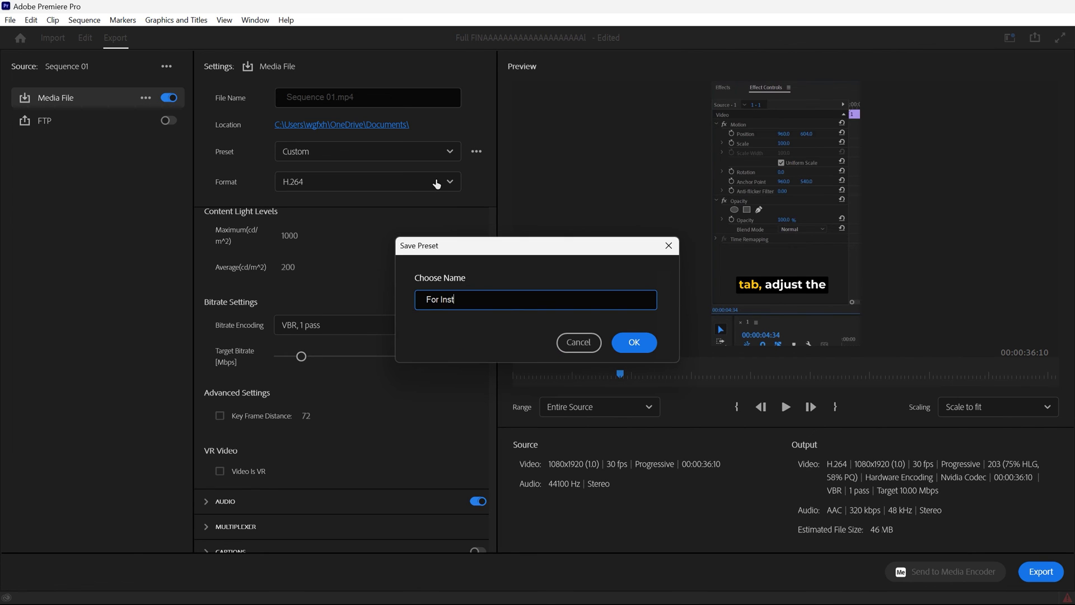
type("agram And TikTok")
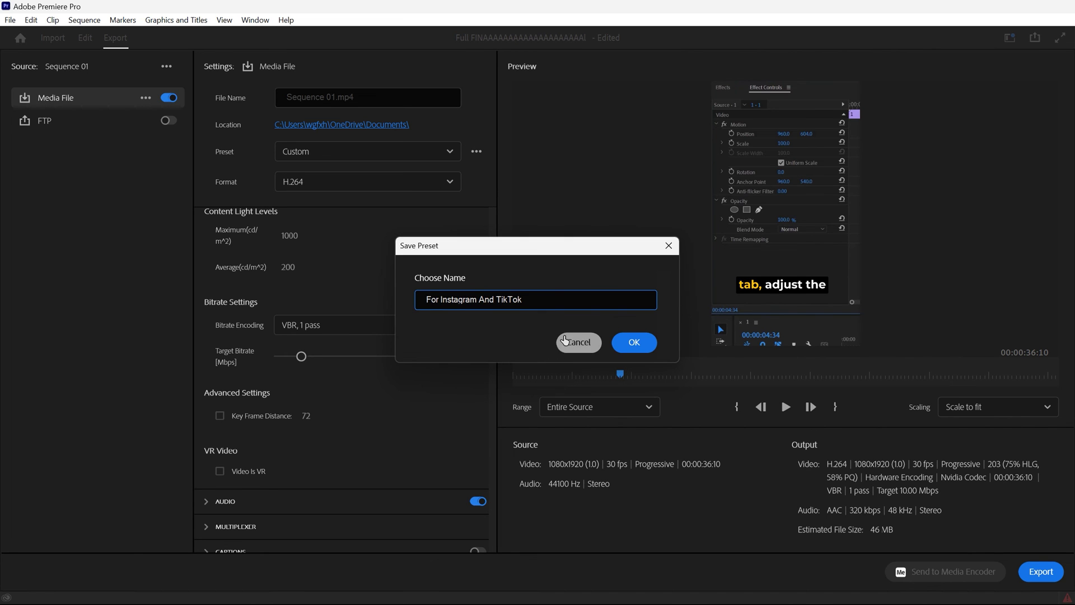
left_click(634, 343)
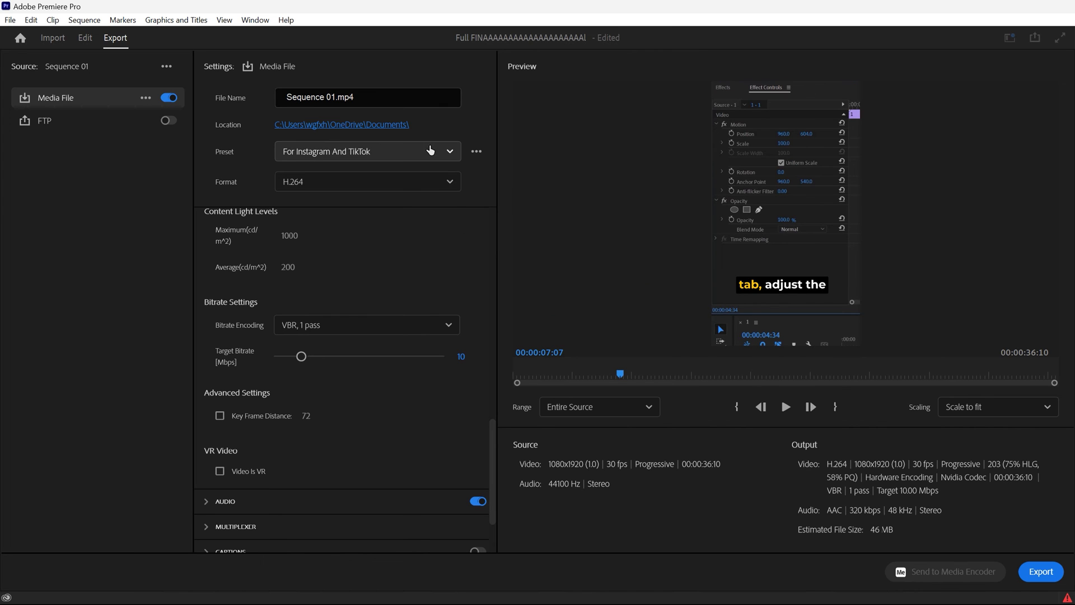
left_click(442, 152)
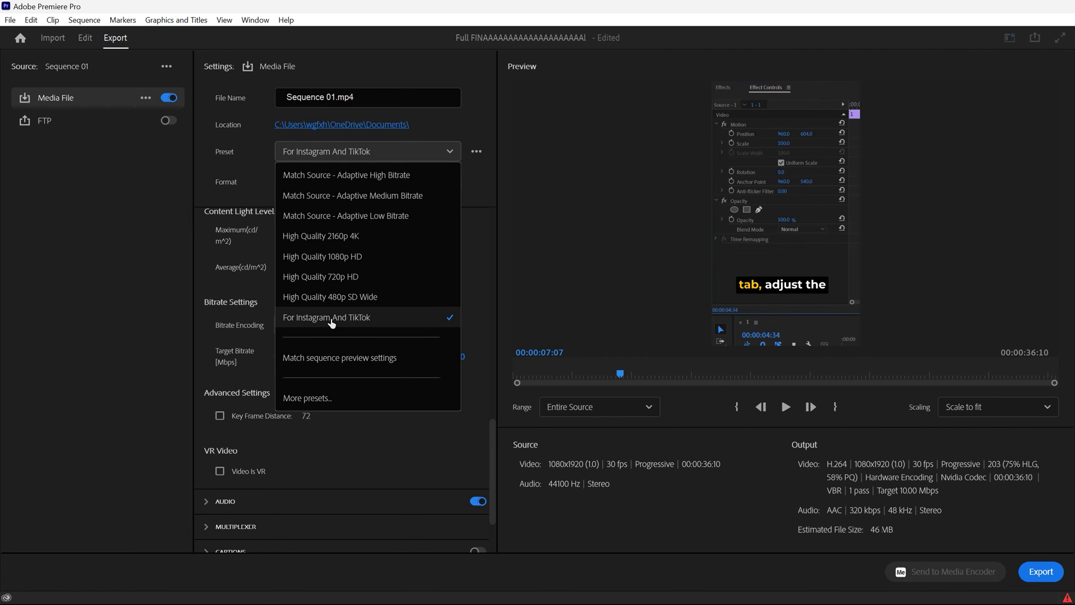
left_click(362, 319)
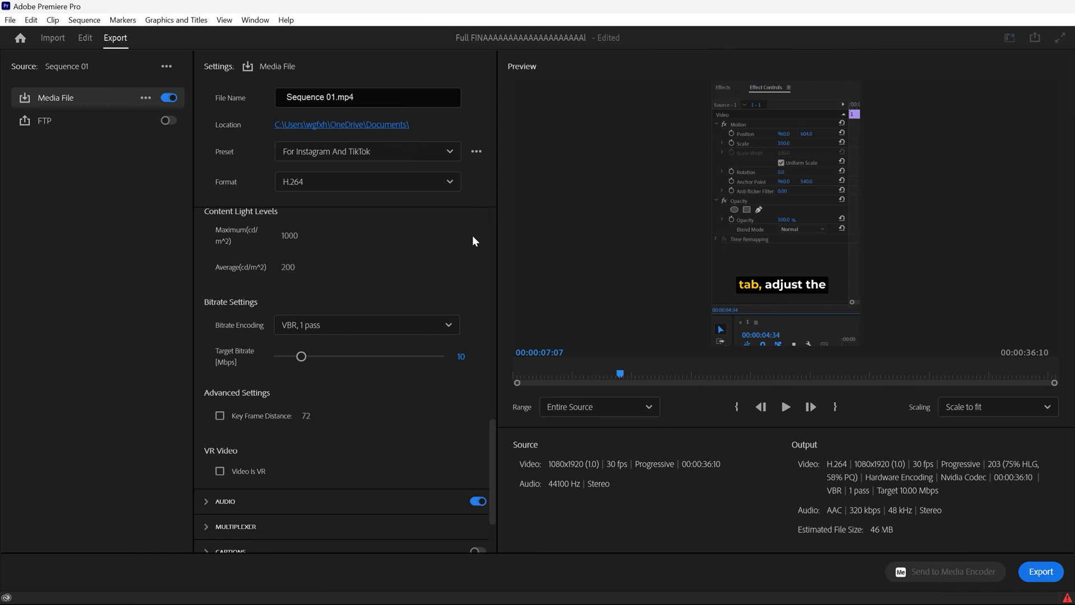